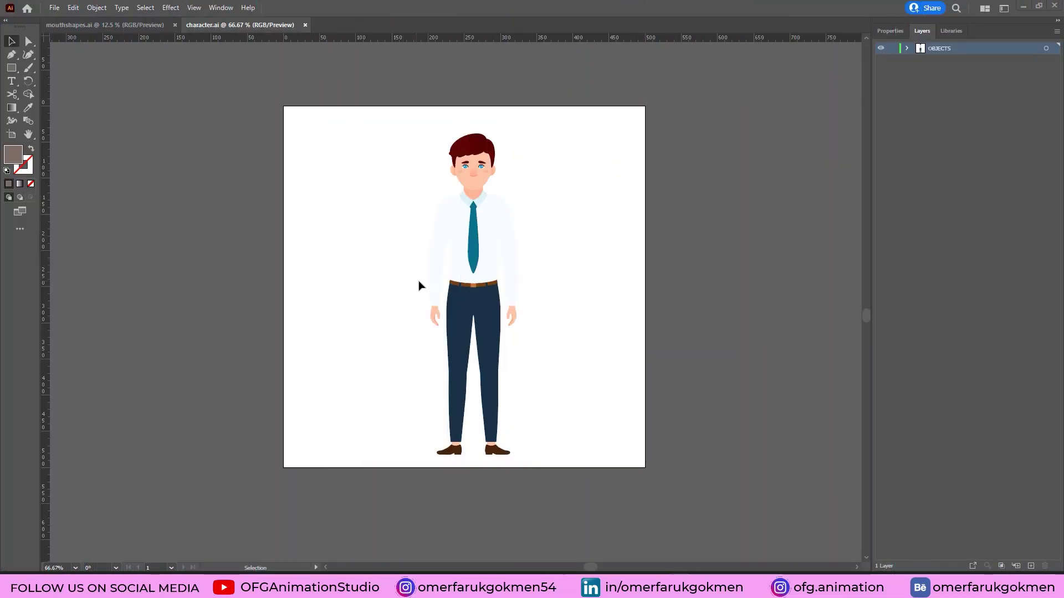
- In character.ai, hide and reshow the OBJECTS layer, then save the file
{"action": "key", "text": "a"}
{"action": "scroll", "coordinate": [488, 280], "scroll_direction": "left", "scroll_amount": 1}
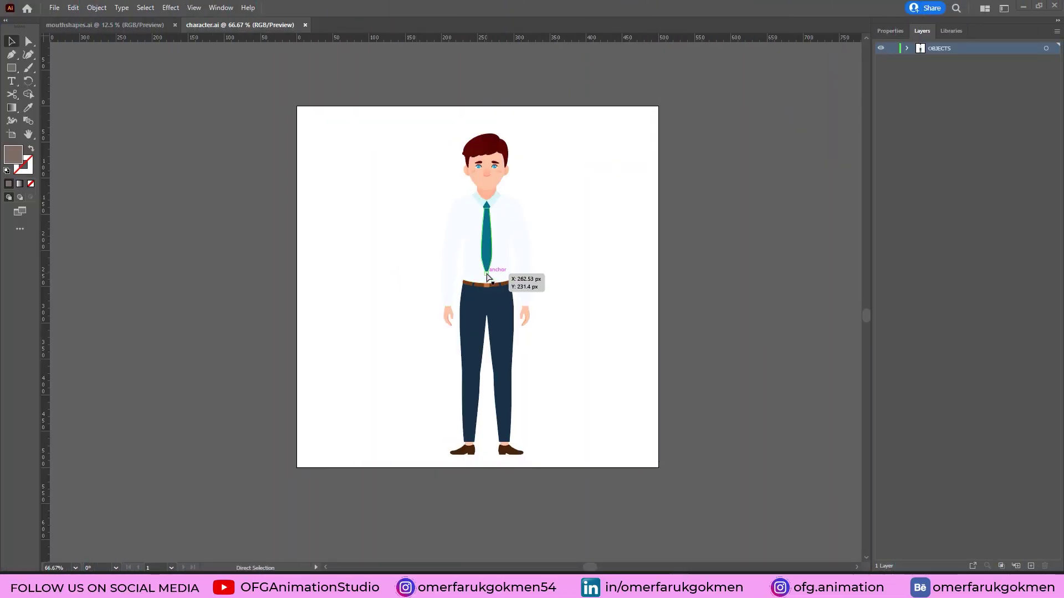
{"action": "key", "text": "v"}
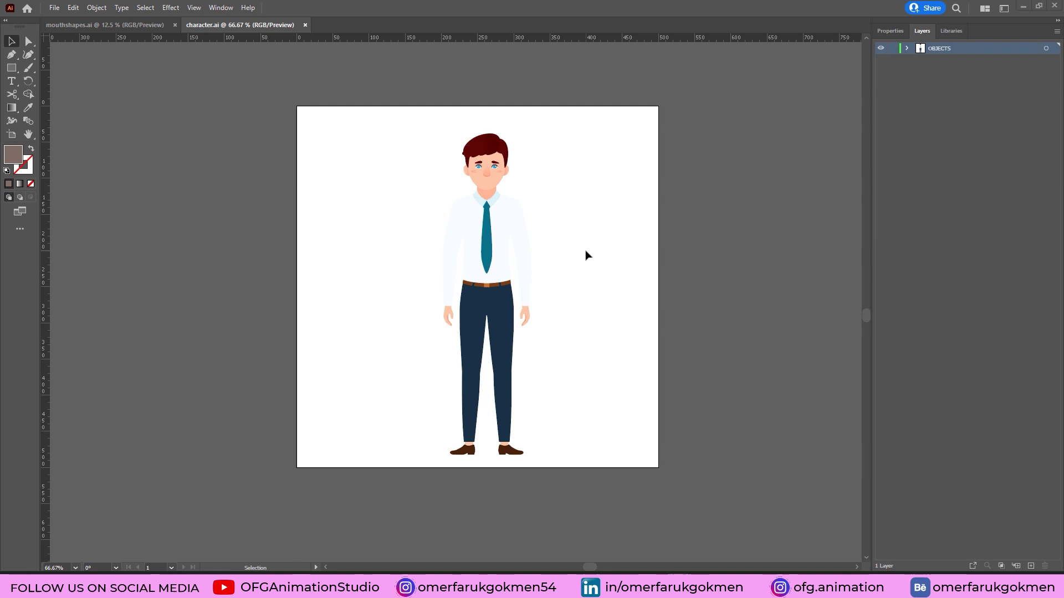
{"action": "left_click", "coordinate": [881, 49]}
{"action": "left_click", "coordinate": [881, 49]}
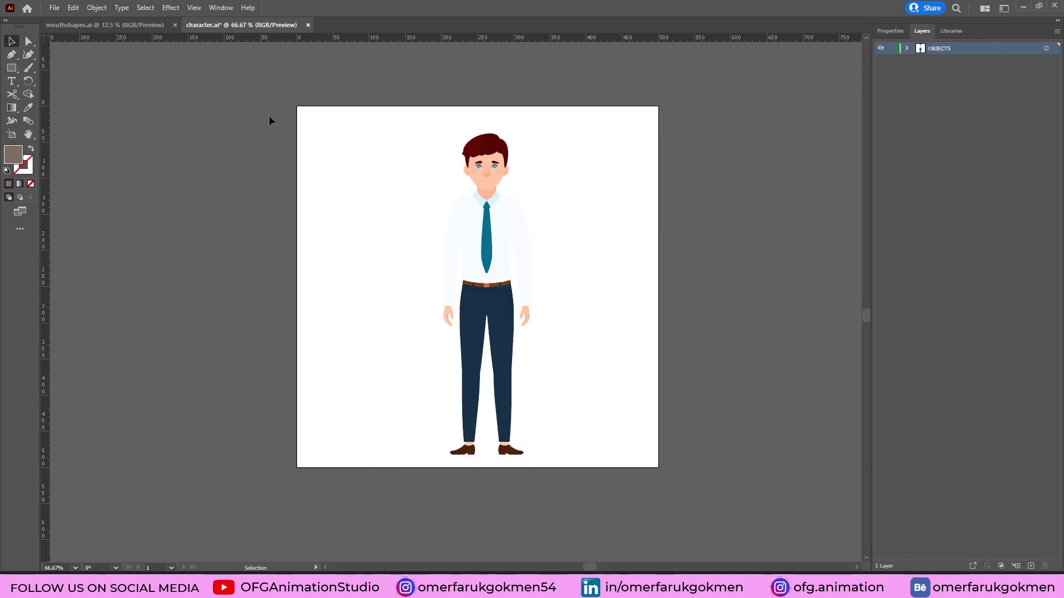
{"action": "key", "text": "ctrl+s"}
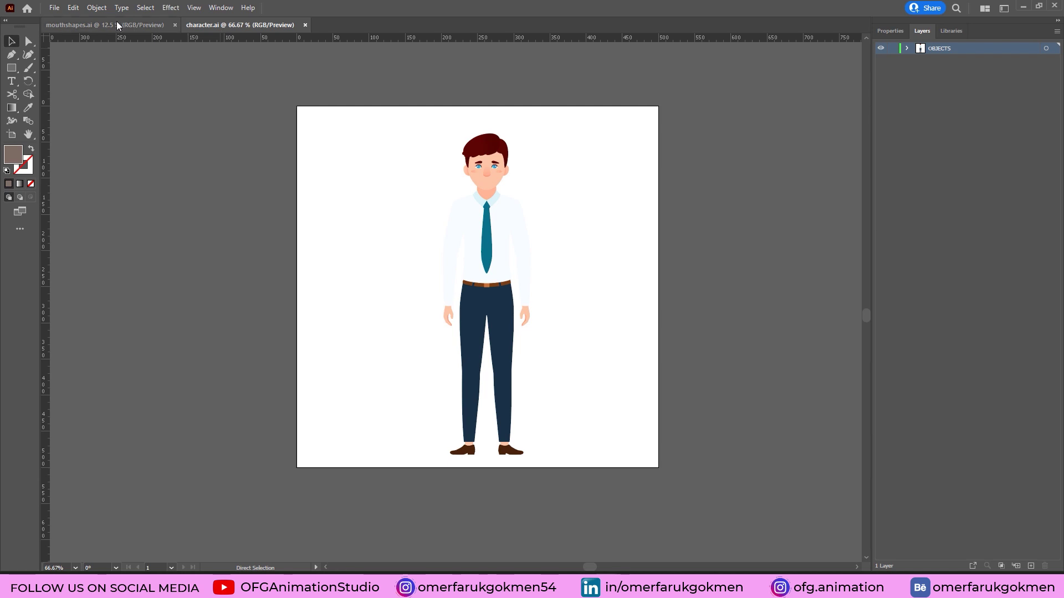
- In mouthshapes.ai, hide and reshow Layers 3–6, then save the file
{"action": "left_click", "coordinate": [94, 25]}
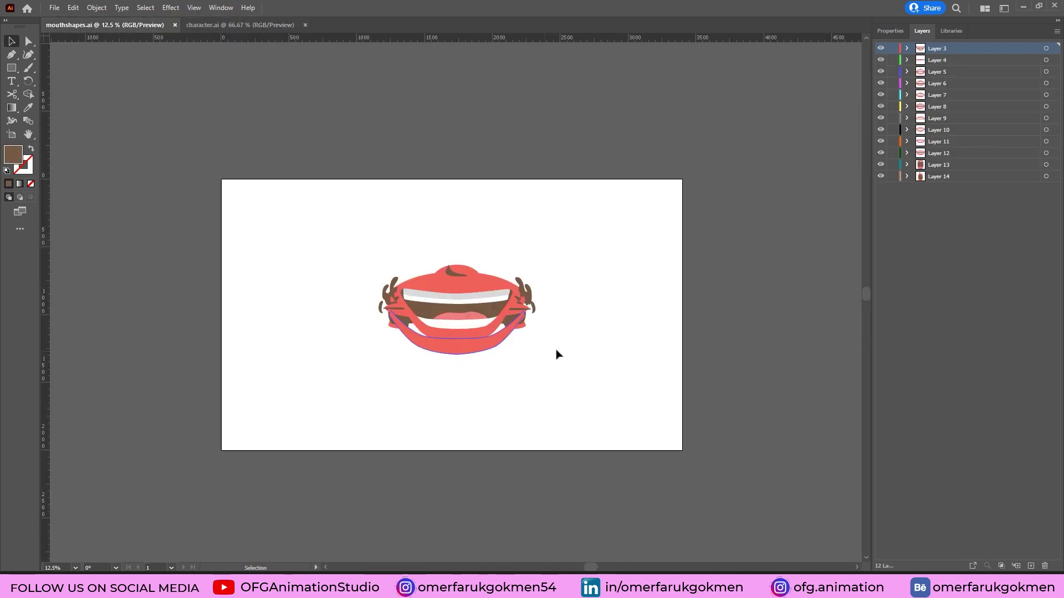
{"action": "left_click", "coordinate": [881, 48]}
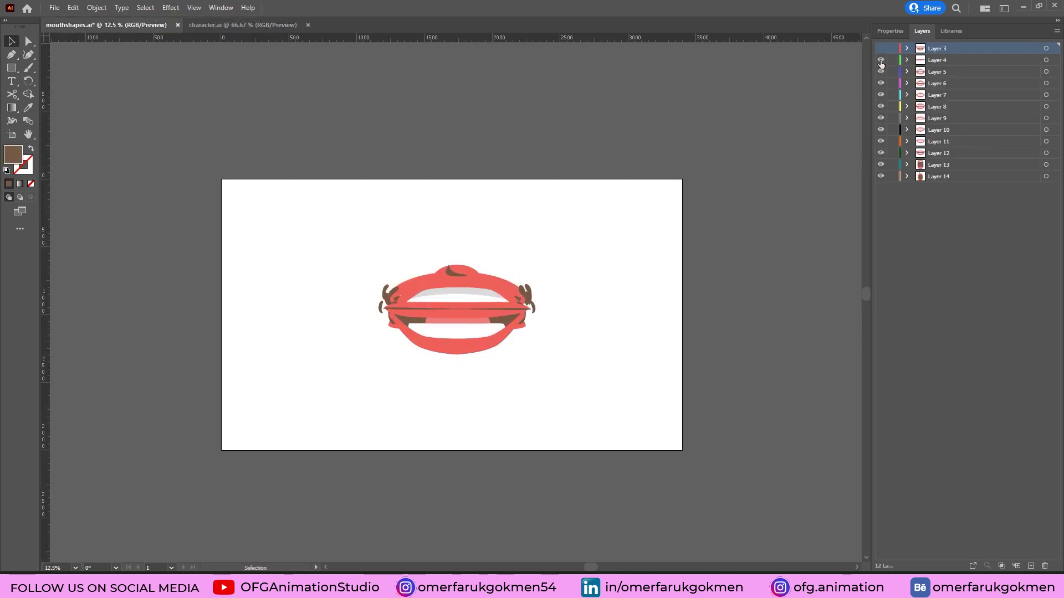
{"action": "left_click", "coordinate": [881, 60]}
{"action": "left_click", "coordinate": [881, 72]}
{"action": "left_click", "coordinate": [881, 83]}
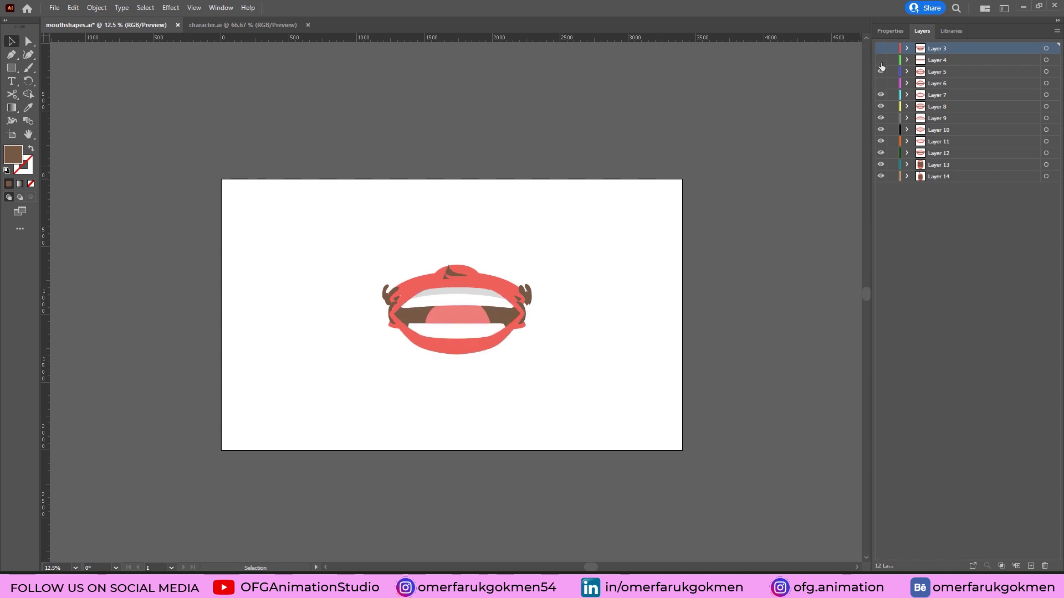
{"action": "left_click", "coordinate": [881, 49]}
{"action": "left_click", "coordinate": [881, 60]}
{"action": "left_click", "coordinate": [881, 72]}
{"action": "left_click", "coordinate": [881, 83]}
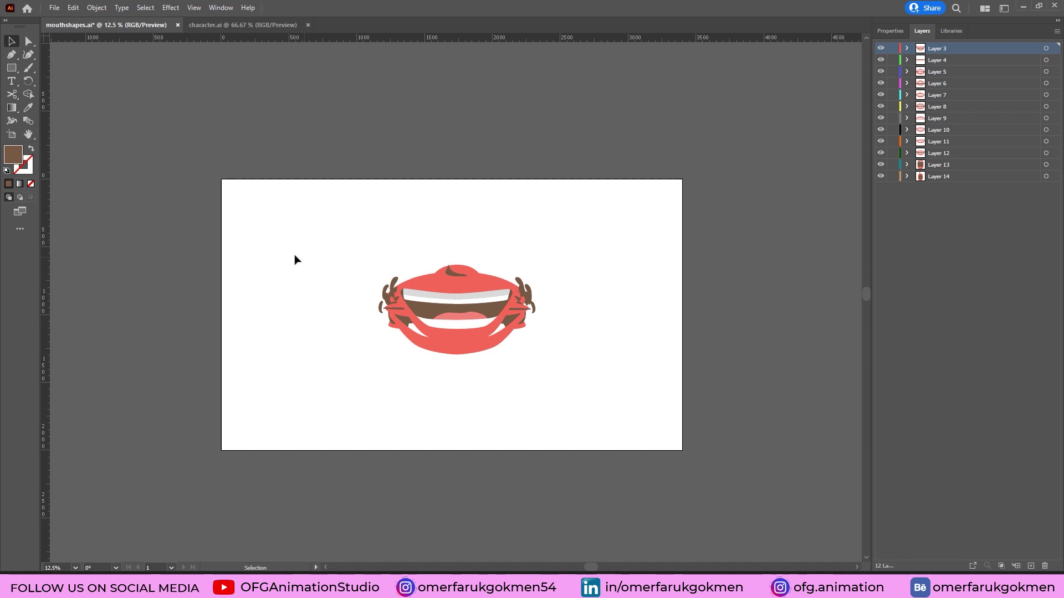
{"action": "key", "text": "ctrl+s"}
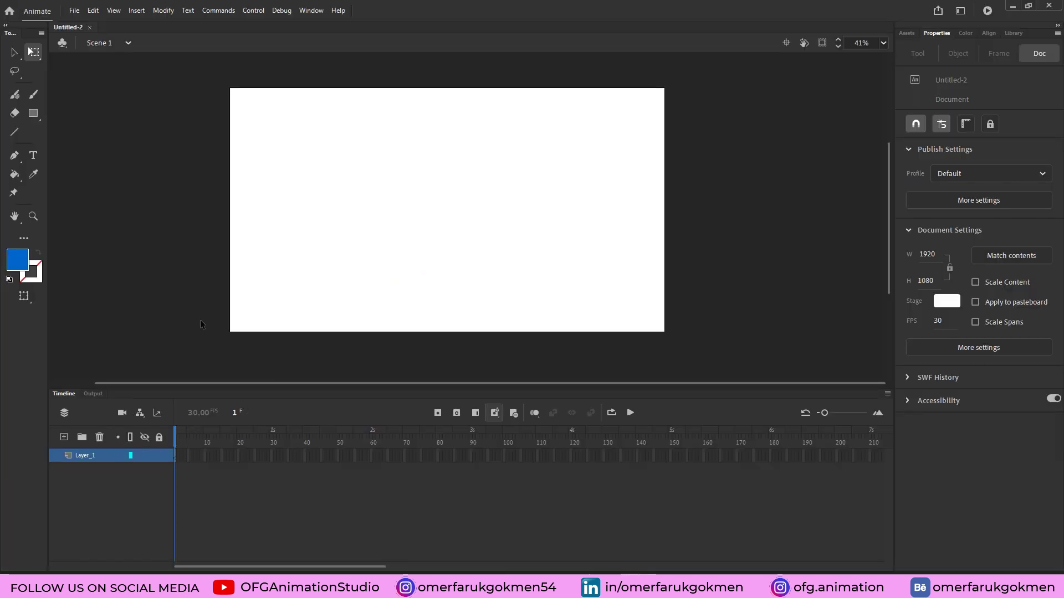
- Choose File > Import > Import to Library and select character.ai and mouthshapes.ai
{"action": "left_click", "coordinate": [75, 11]}
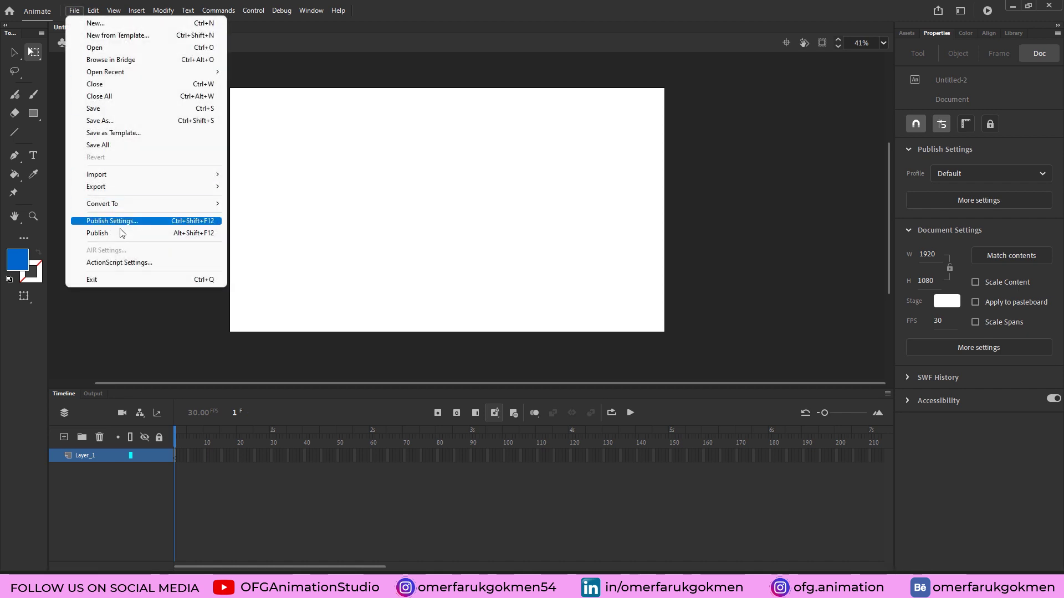
{"action": "mouse_move", "coordinate": [158, 177]}
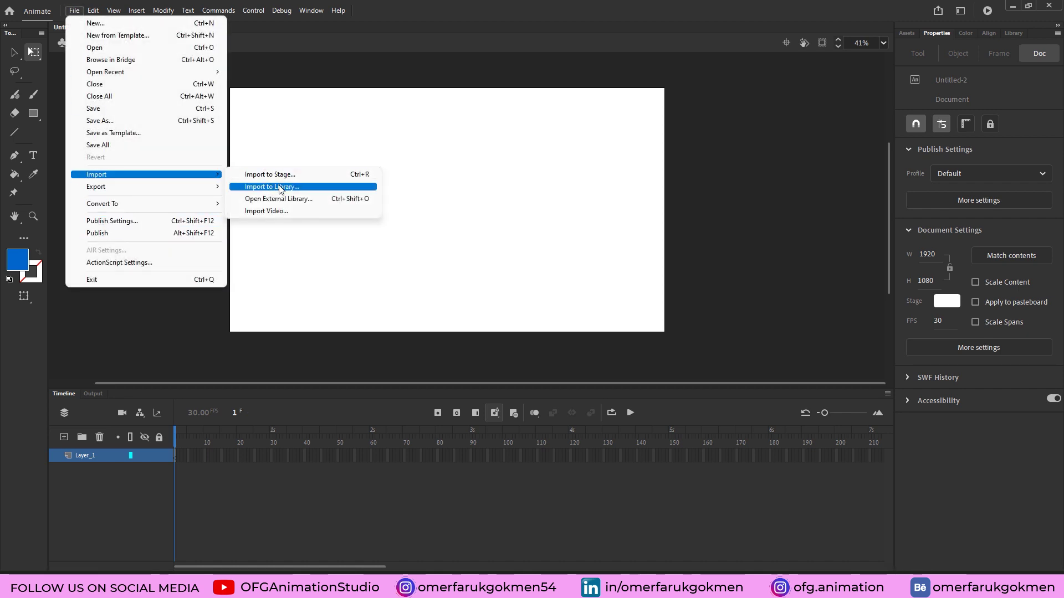
{"action": "left_click", "coordinate": [279, 187]}
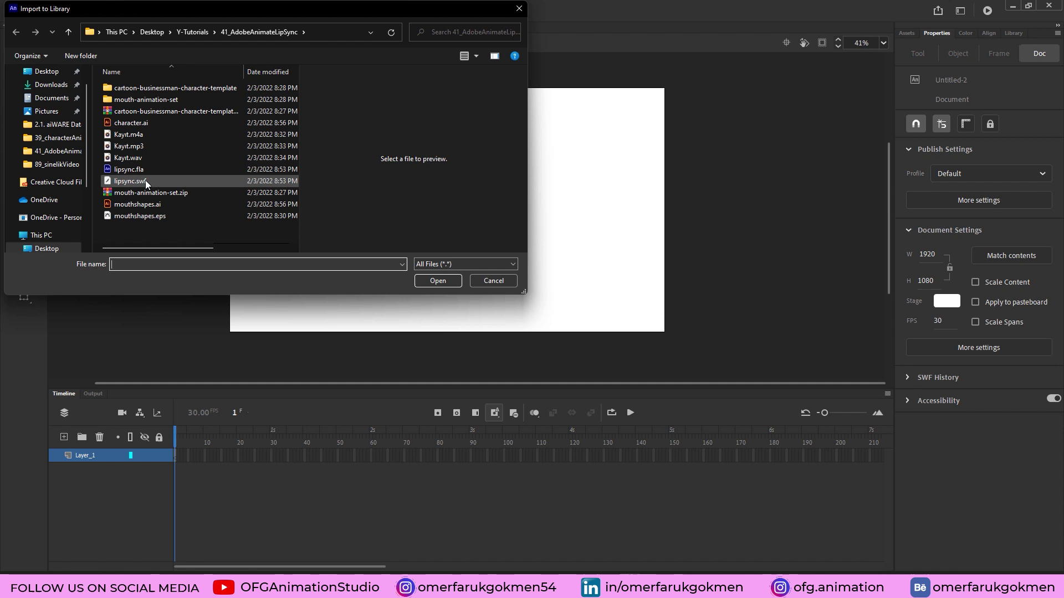
{"action": "left_click", "coordinate": [141, 123]}
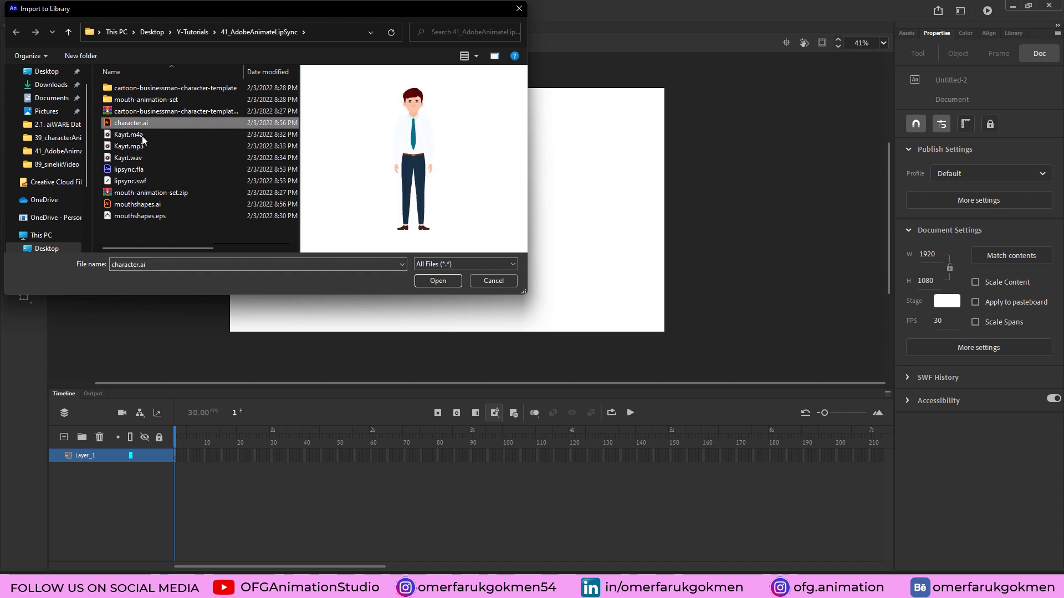
{"action": "left_click", "coordinate": [149, 205], "text": "ctrl"}
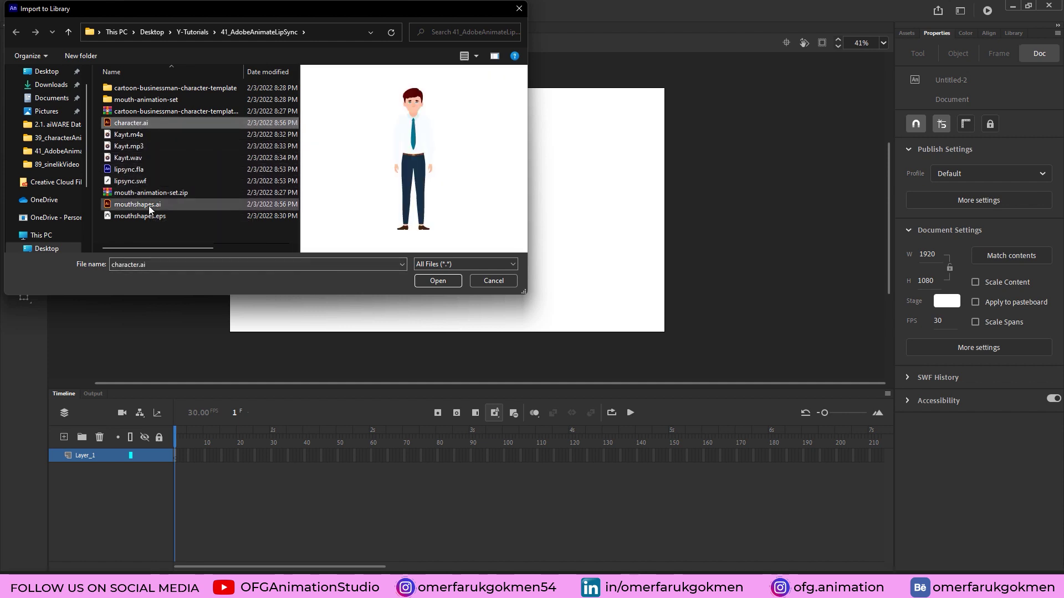
- Import character.ai into the library with its layers kept as Animate layers
{"action": "left_click", "coordinate": [438, 281]}
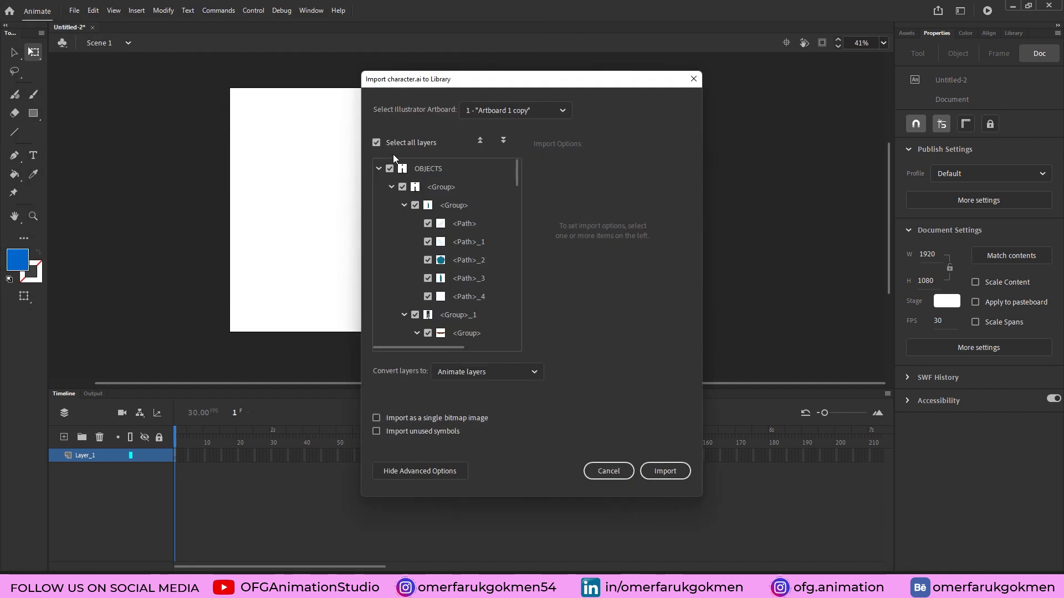
{"action": "left_click", "coordinate": [480, 140]}
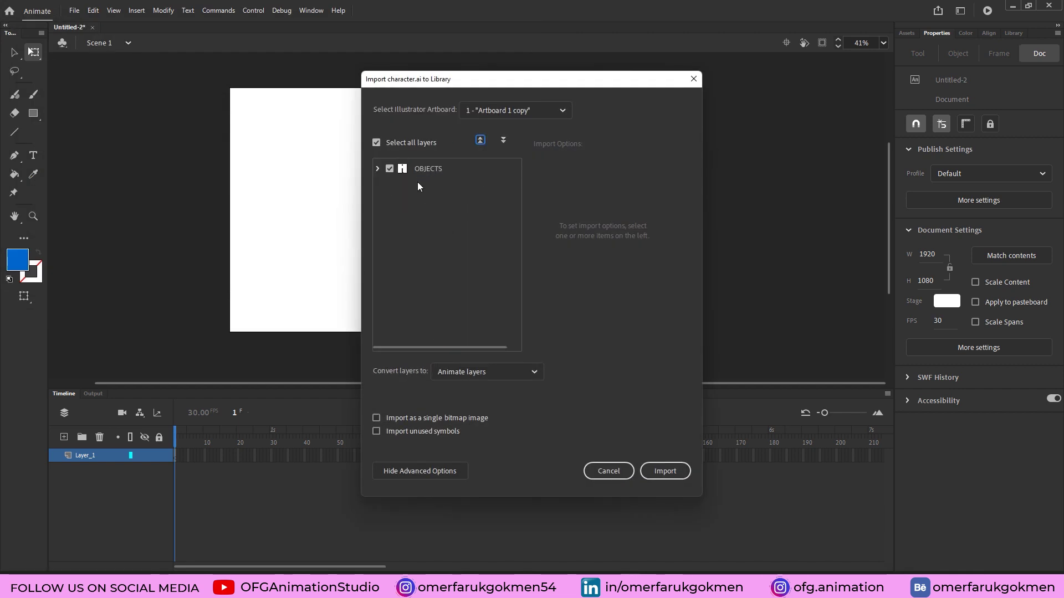
{"action": "left_click", "coordinate": [665, 471]}
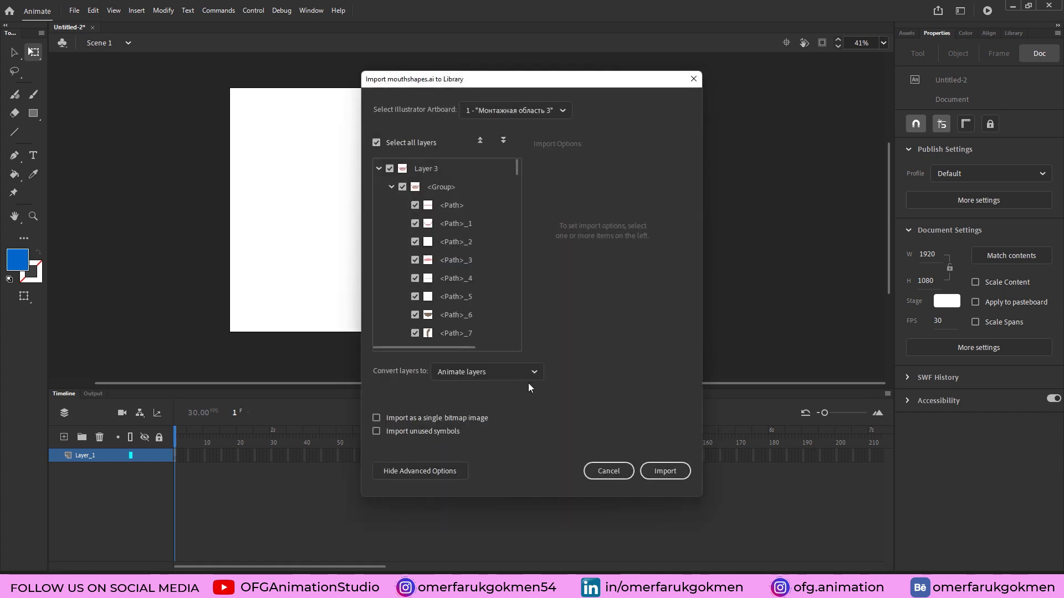
- Import mouthshapes.ai into the library with its layers kept as Animate layers
{"action": "left_click", "coordinate": [481, 140]}
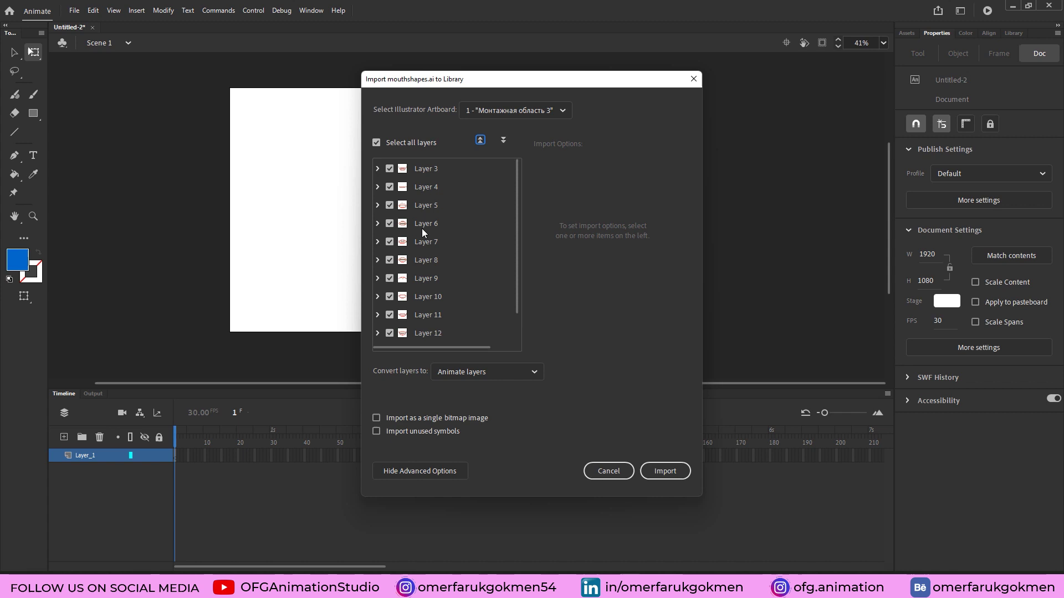
{"action": "scroll", "coordinate": [428, 282], "scroll_direction": "down", "scroll_amount": 1}
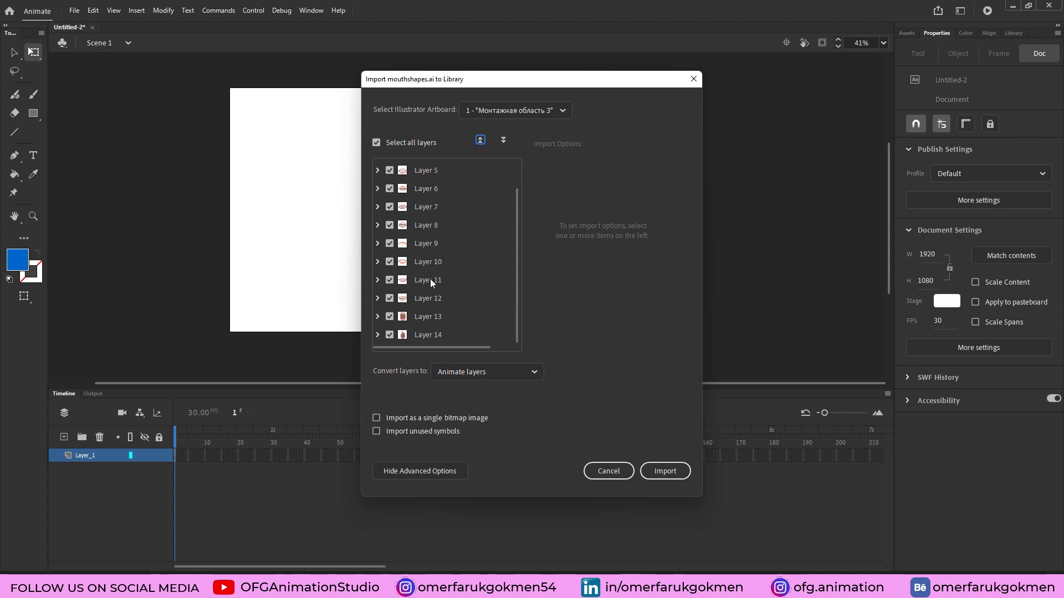
{"action": "scroll", "coordinate": [431, 280], "scroll_direction": "up", "scroll_amount": 1}
{"action": "left_click", "coordinate": [665, 472]}
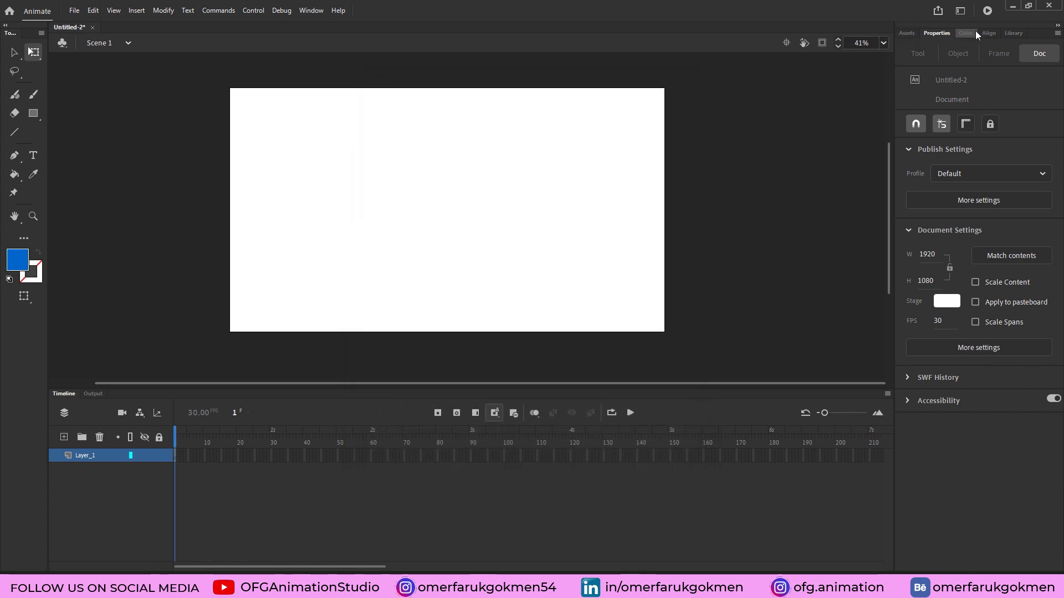
- Show the Library and preview the mouthshapes.ai and character.ai symbols
{"action": "left_click", "coordinate": [1013, 33]}
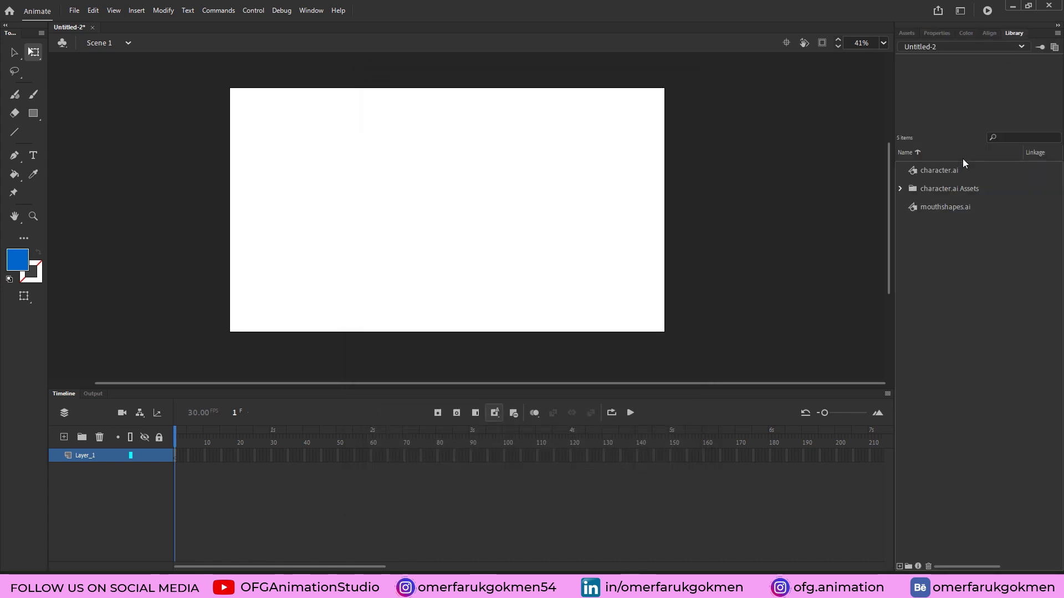
{"action": "left_click", "coordinate": [953, 207]}
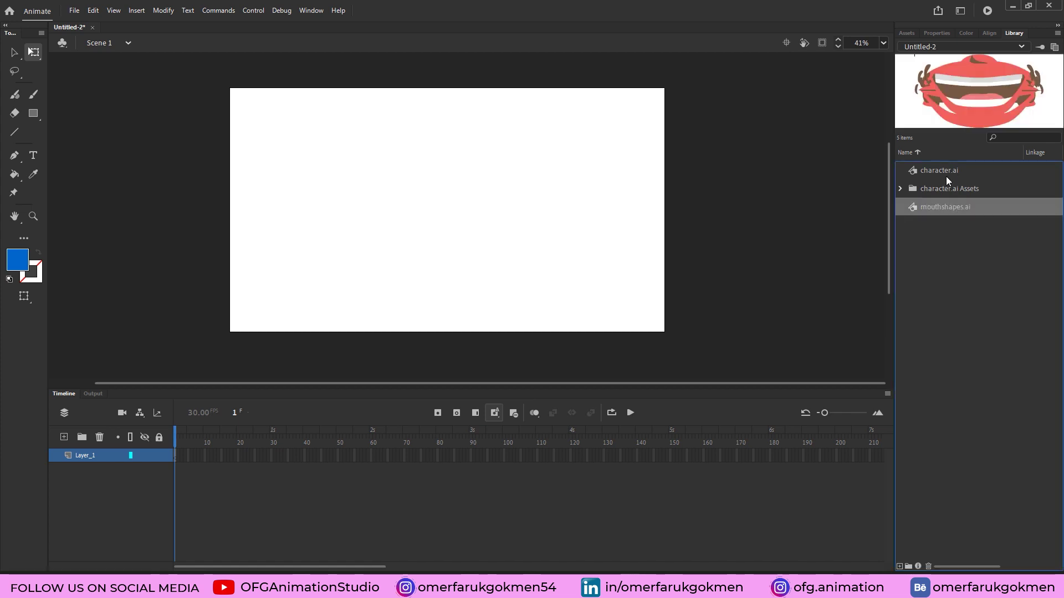
{"action": "left_click", "coordinate": [946, 177]}
{"action": "left_click", "coordinate": [940, 208]}
- Import the Kayıt.wav audio recording into the library
{"action": "left_click", "coordinate": [73, 10]}
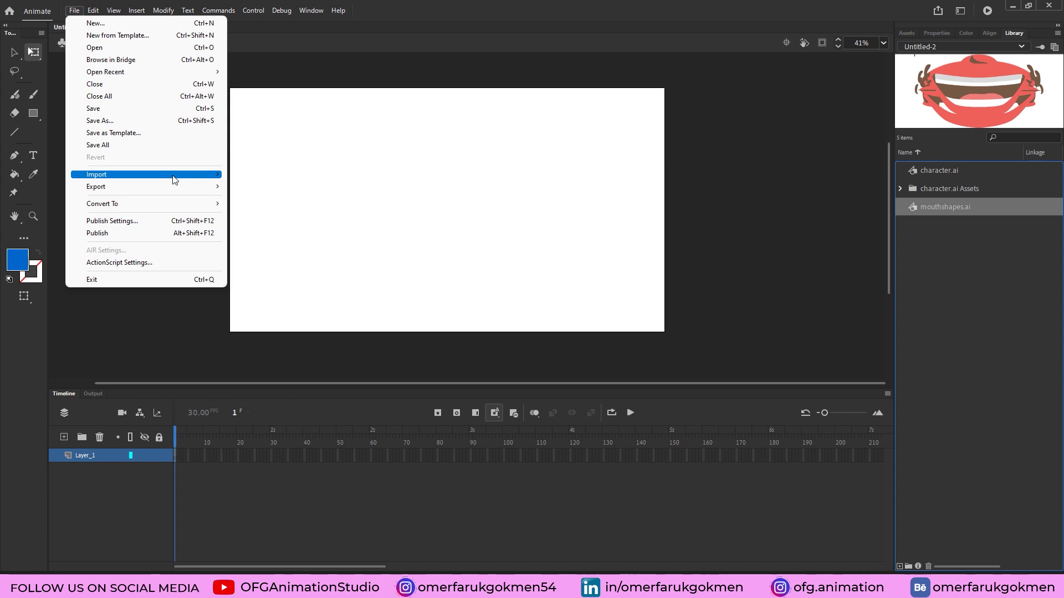
{"action": "mouse_move", "coordinate": [172, 174]}
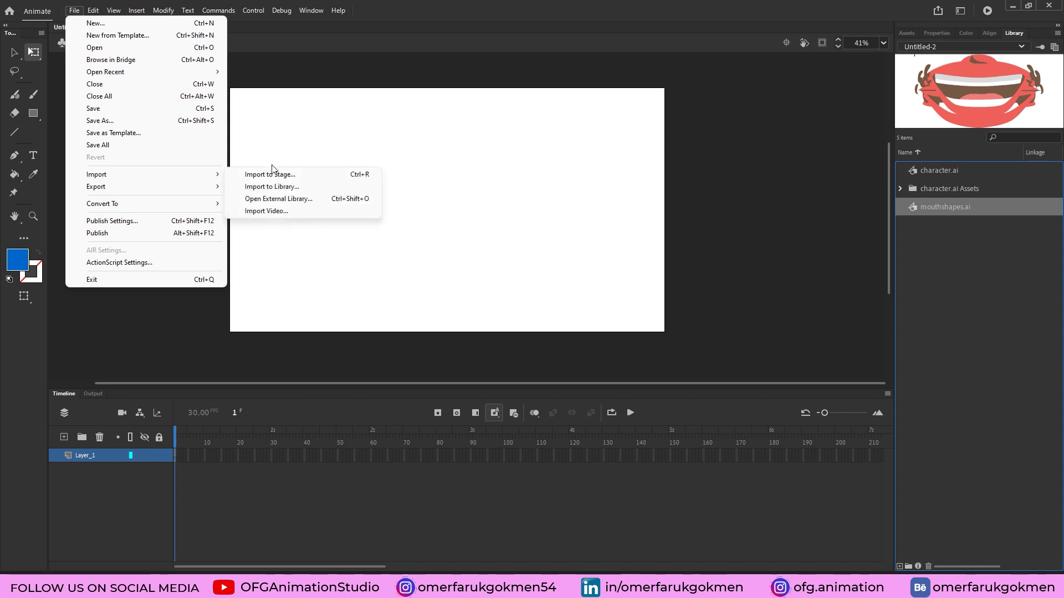
{"action": "left_click", "coordinate": [290, 187]}
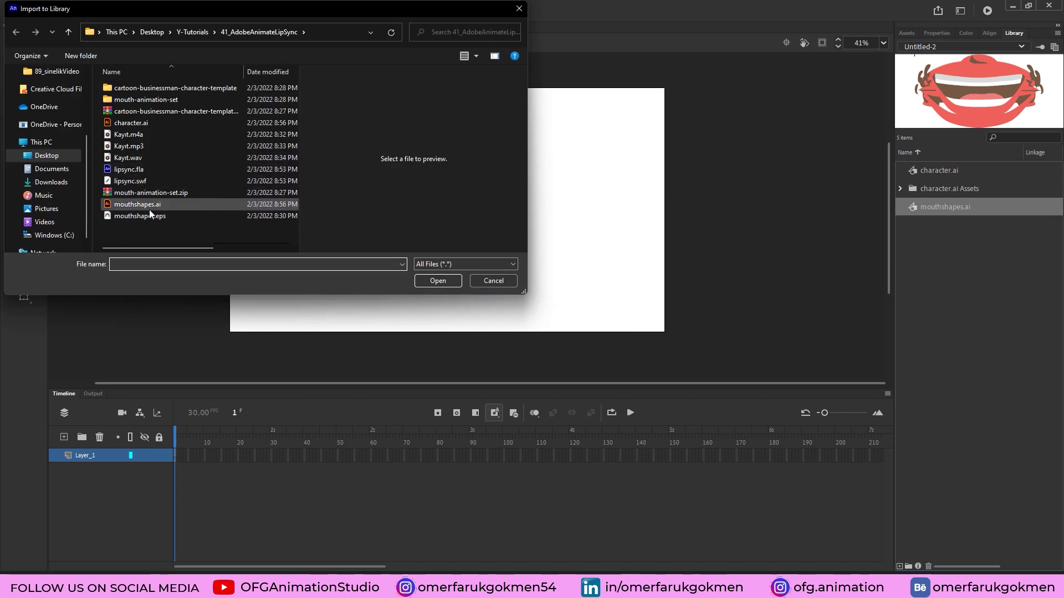
{"action": "left_click", "coordinate": [139, 158]}
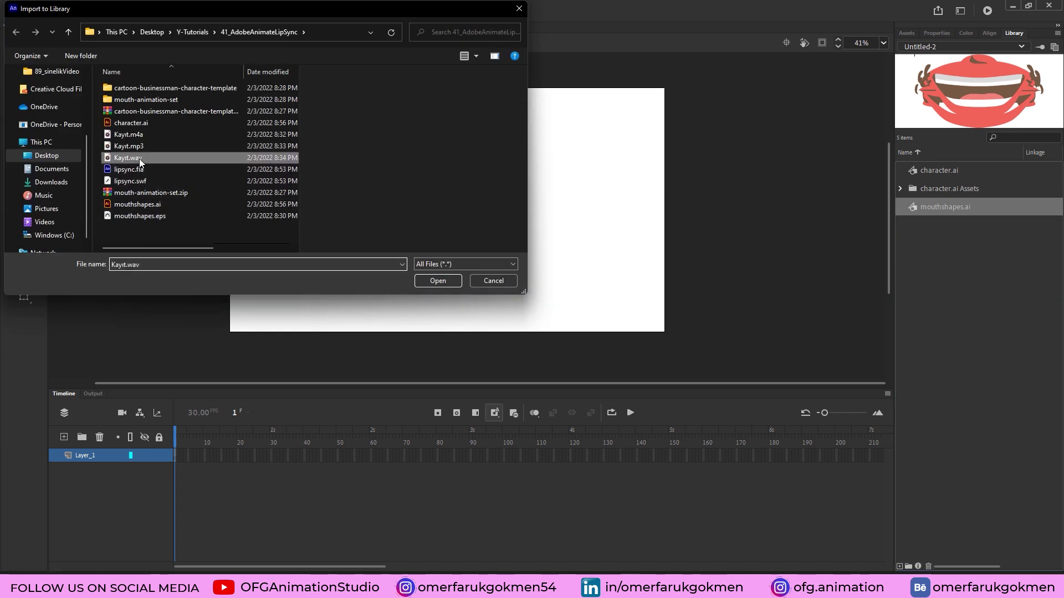
{"action": "left_click", "coordinate": [439, 281]}
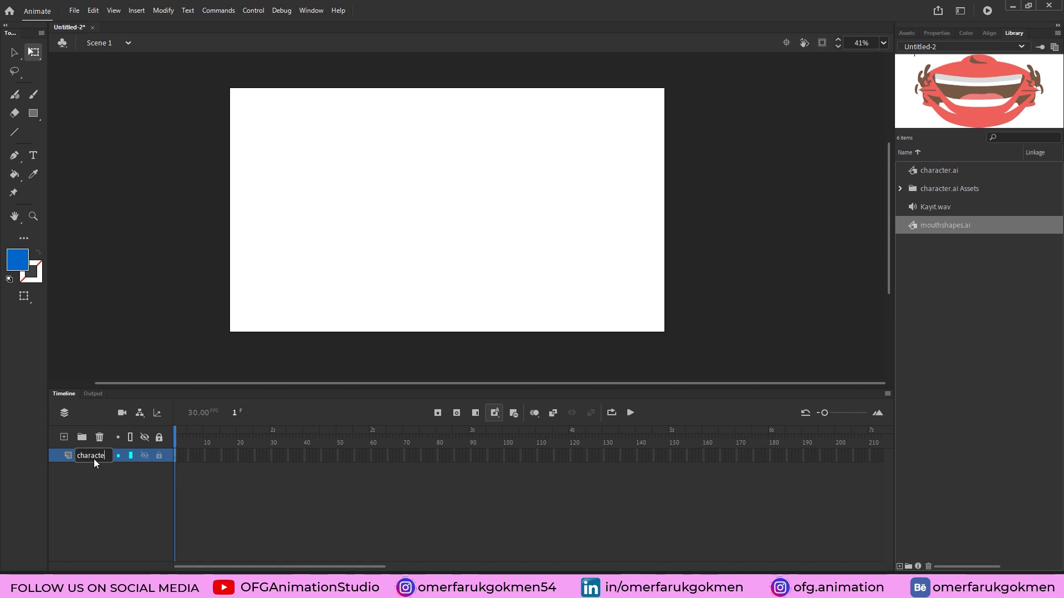
- Add a new layer above character and name it mouthshapes
{"action": "left_click", "coordinate": [65, 437]}
{"action": "key", "text": "BackSpace"}
{"action": "key", "text": "BackSpace"}
{"action": "key", "text": "BackSpace"}
{"action": "type", "text": "apes"}
{"action": "key", "text": "Return"}
- Place the character.ai symbol on the stage in the character layer
{"action": "left_click", "coordinate": [105, 470]}
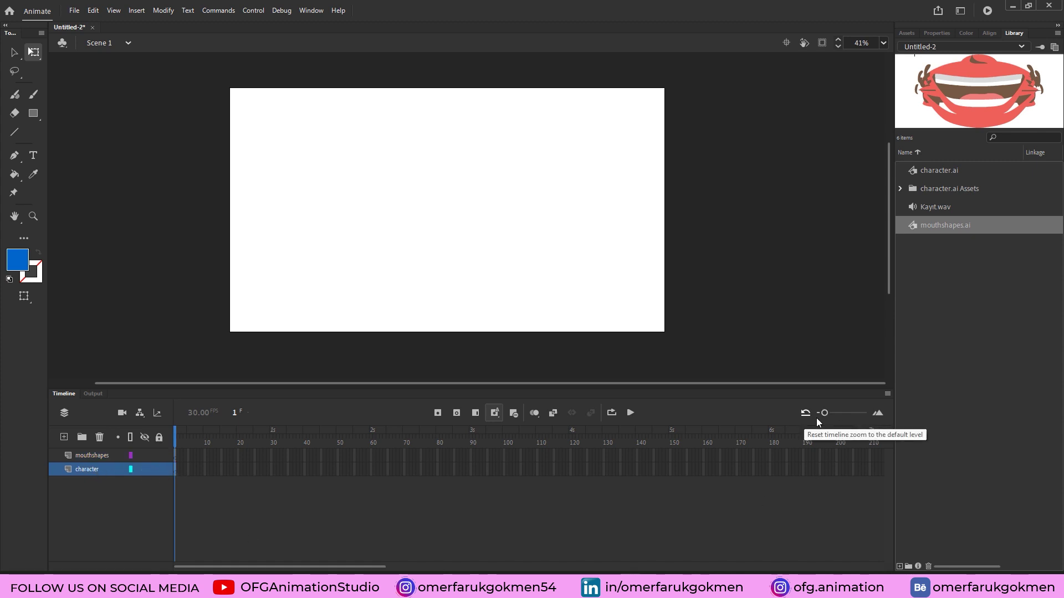
{"action": "left_click_drag", "start_coordinate": [832, 418], "coordinate": [843, 415]}
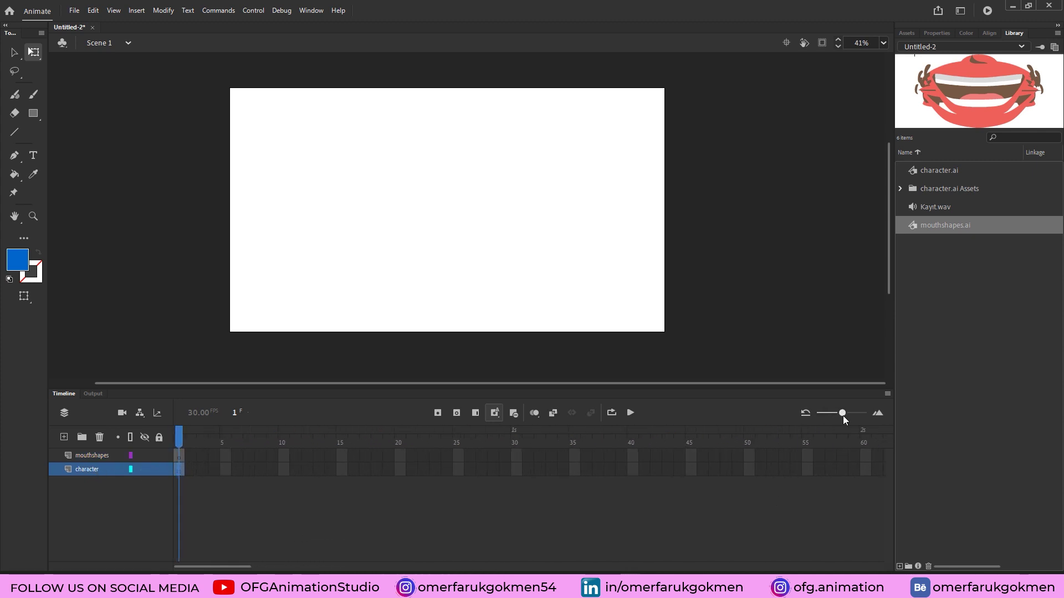
{"action": "left_click", "coordinate": [945, 172]}
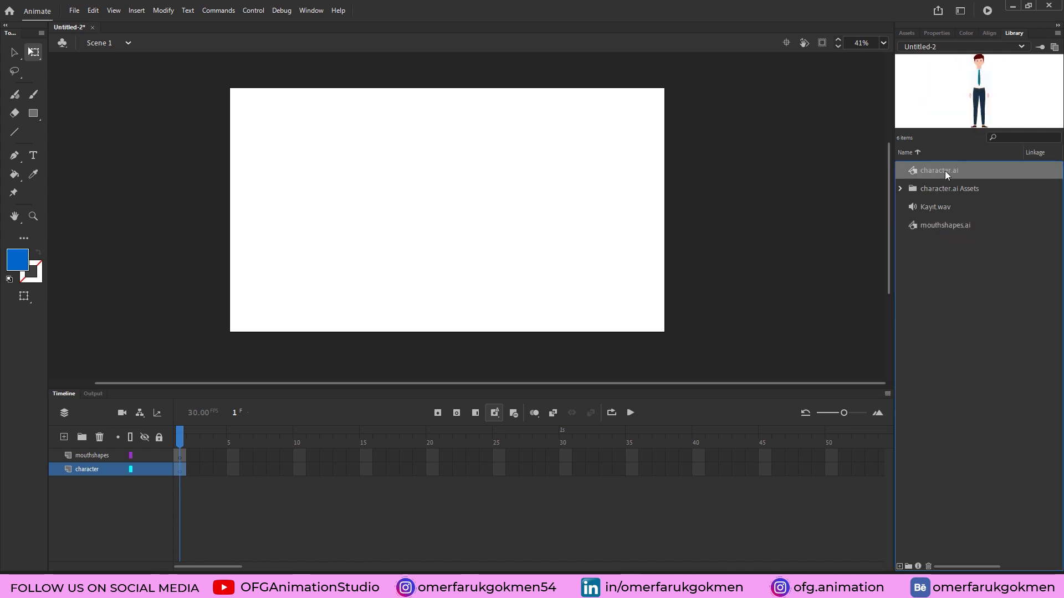
{"action": "left_click_drag", "start_coordinate": [855, 196], "coordinate": [431, 234]}
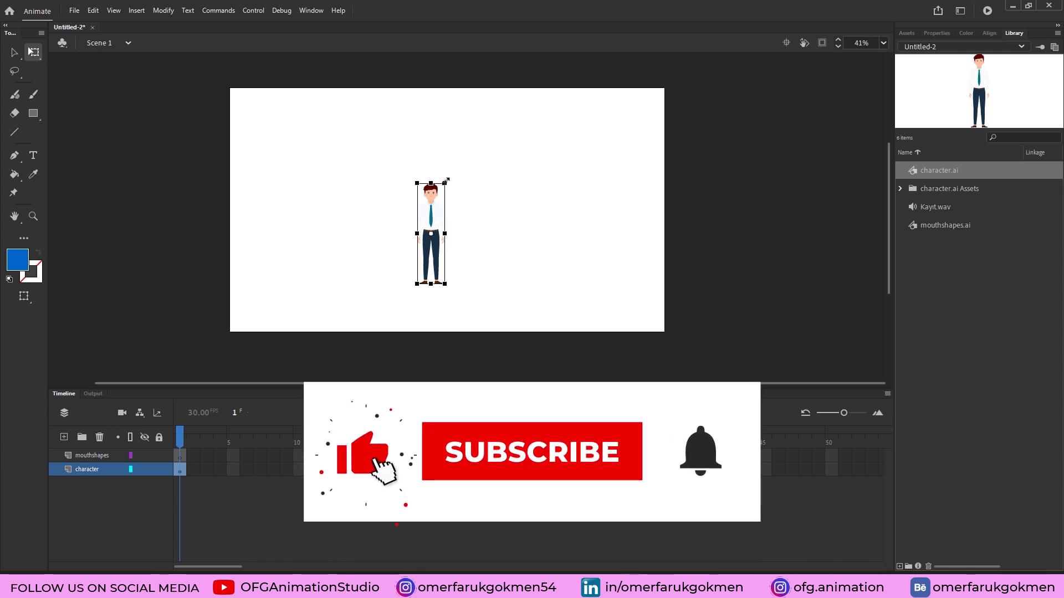
- Scale the businessman up and move him to the stage centre
{"action": "left_click_drag", "start_coordinate": [445, 183], "coordinate": [577, 107]}
{"action": "left_click_drag", "start_coordinate": [442, 230], "coordinate": [407, 293]}
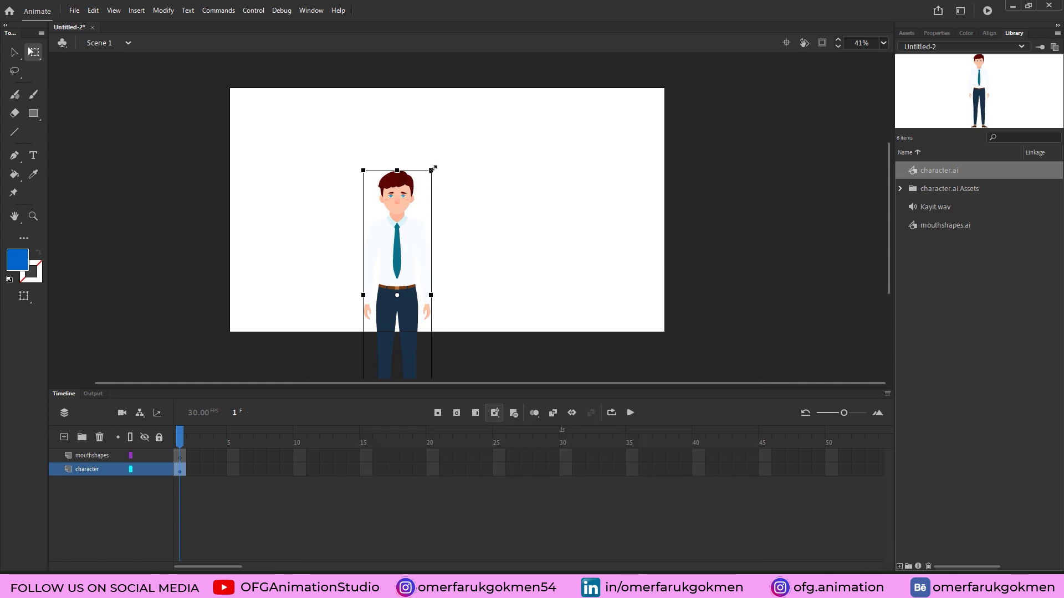
{"action": "left_click_drag", "start_coordinate": [431, 170], "coordinate": [501, 117]}
{"action": "left_click_drag", "start_coordinate": [405, 256], "coordinate": [440, 237]}
{"action": "left_click", "coordinate": [560, 267]}
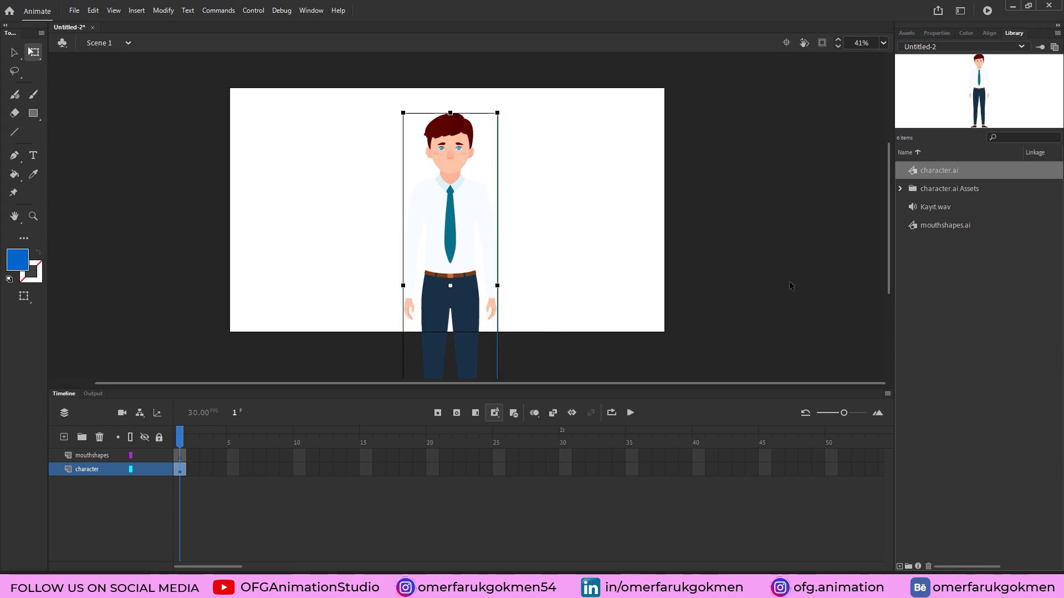
{"action": "left_click", "coordinate": [118, 456]}
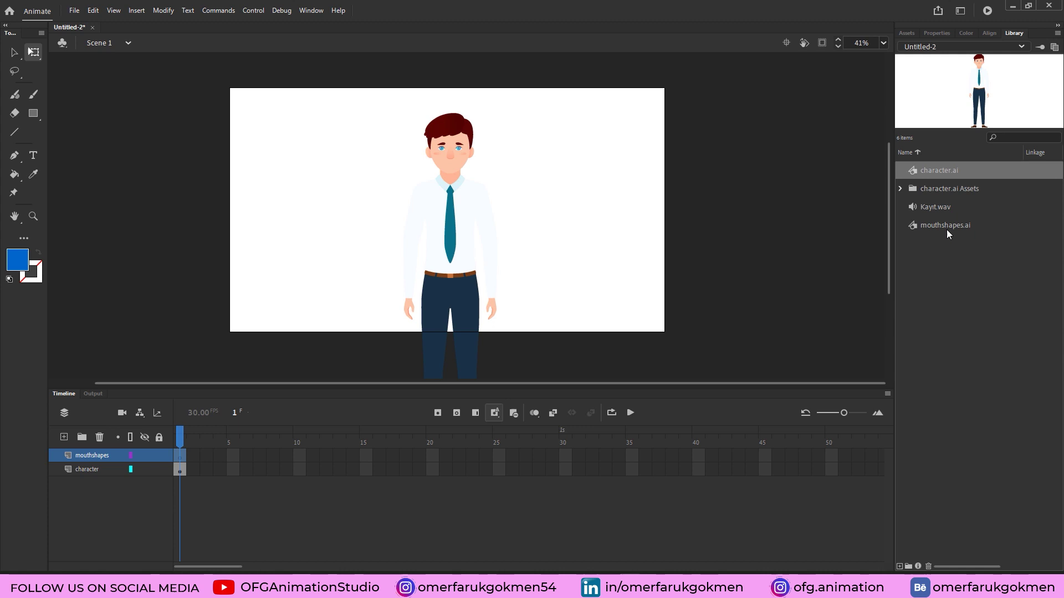
- Drop mouthshapes.ai on the stage, shrink it, and position it over the mouth
{"action": "left_click_drag", "start_coordinate": [946, 230], "coordinate": [485, 230]}
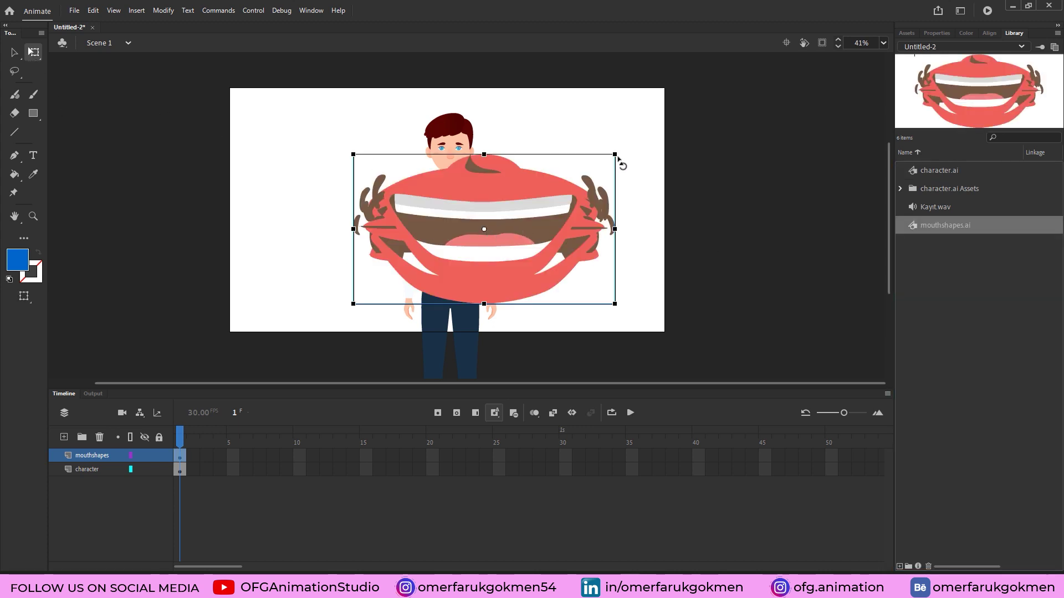
{"action": "left_click_drag", "start_coordinate": [615, 155], "coordinate": [519, 222]}
{"action": "scroll", "coordinate": [488, 231], "scroll_direction": "up", "scroll_amount": 5}
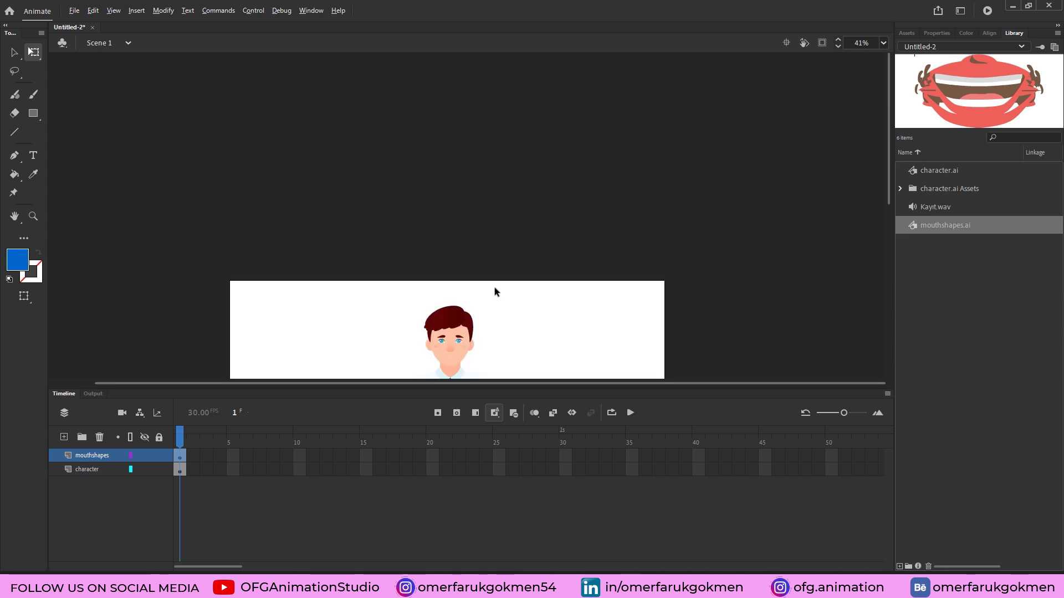
{"action": "scroll", "coordinate": [436, 157], "scroll_direction": "up", "scroll_amount": 3}
{"action": "scroll", "coordinate": [441, 150], "scroll_direction": "up", "scroll_amount": 1}
{"action": "left_click_drag", "start_coordinate": [442, 151], "coordinate": [424, 134]}
{"action": "scroll", "coordinate": [424, 138], "scroll_direction": "up", "scroll_amount": 3}
{"action": "key", "text": "Down"}
{"action": "key", "text": "Down"}
{"action": "key", "text": "Down"}
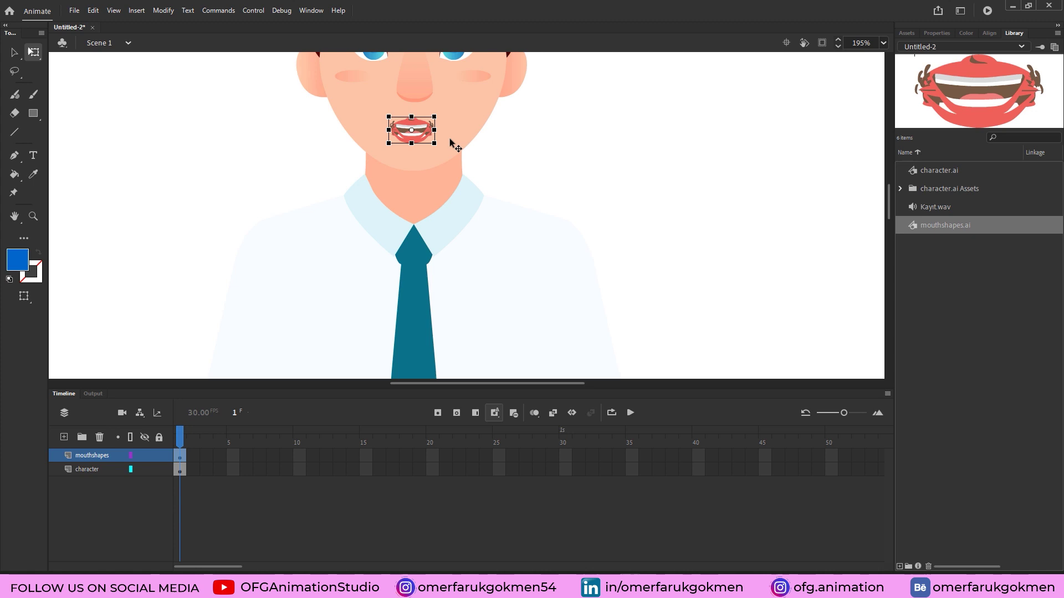
{"action": "left_click", "coordinate": [495, 157]}
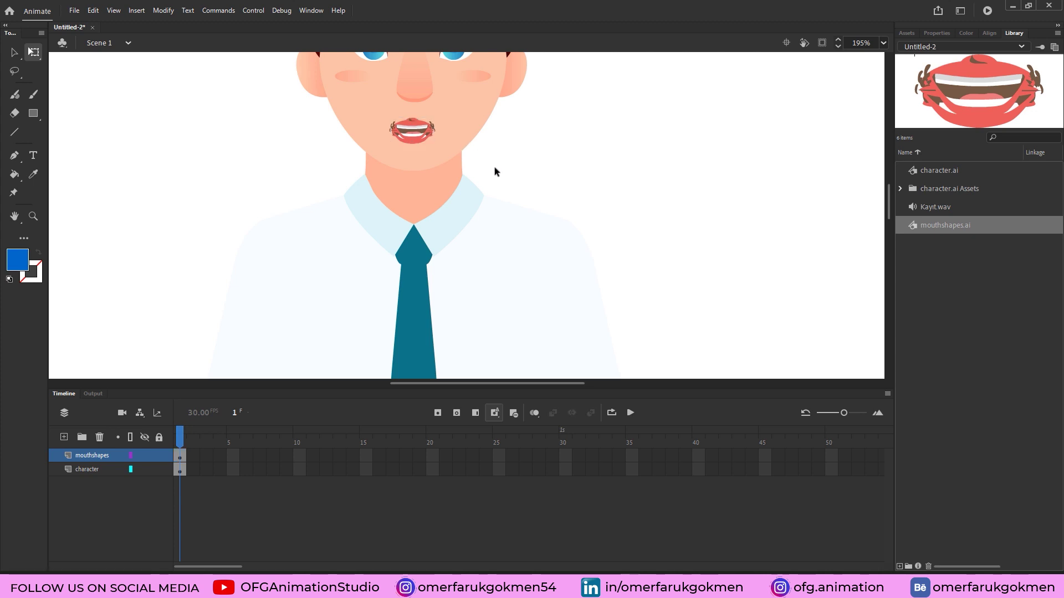
- Zoom out to the whole character and select frame 120 on the timeline
{"action": "scroll", "coordinate": [494, 167], "scroll_direction": "down", "scroll_amount": 5}
{"action": "scroll", "coordinate": [499, 188], "scroll_direction": "up", "scroll_amount": 3}
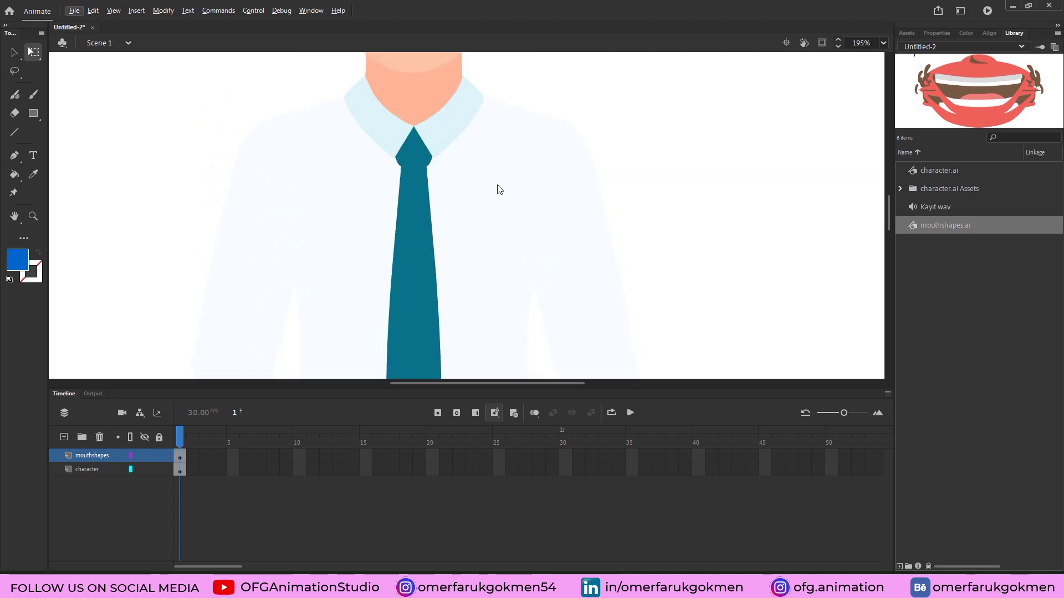
{"action": "key", "text": "ctrl+2"}
{"action": "left_click", "coordinate": [87, 469]}
{"action": "left_click_drag", "start_coordinate": [191, 567], "coordinate": [213, 567]}
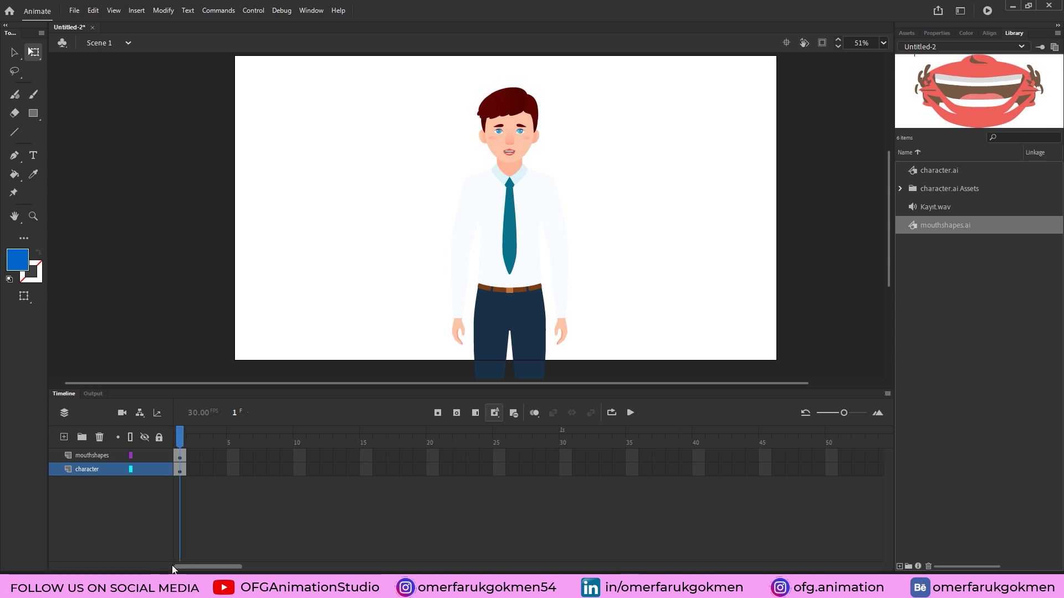
{"action": "left_click_drag", "start_coordinate": [844, 413], "coordinate": [826, 421]}
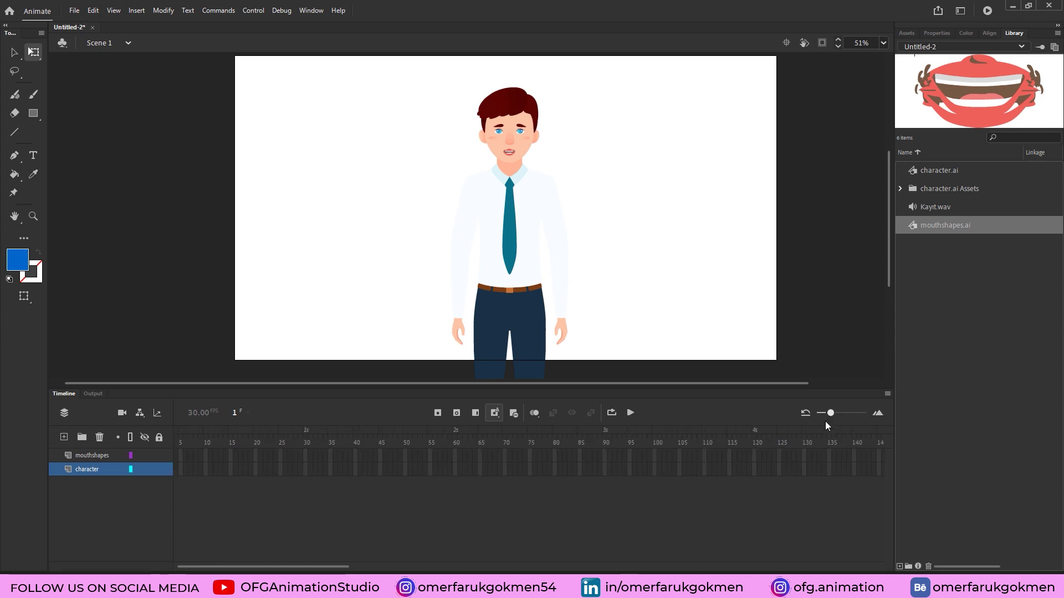
{"action": "left_click", "coordinate": [755, 455]}
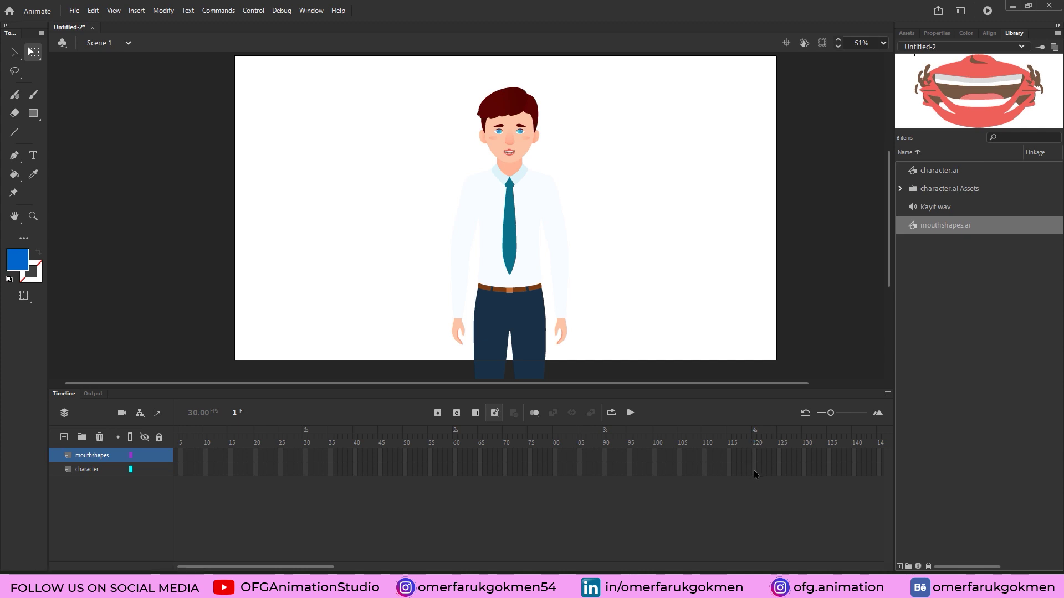
- Insert frames through frame 120 on both layers and rewind the playhead to frame 1
{"action": "left_click", "coordinate": [754, 474], "text": "shift"}
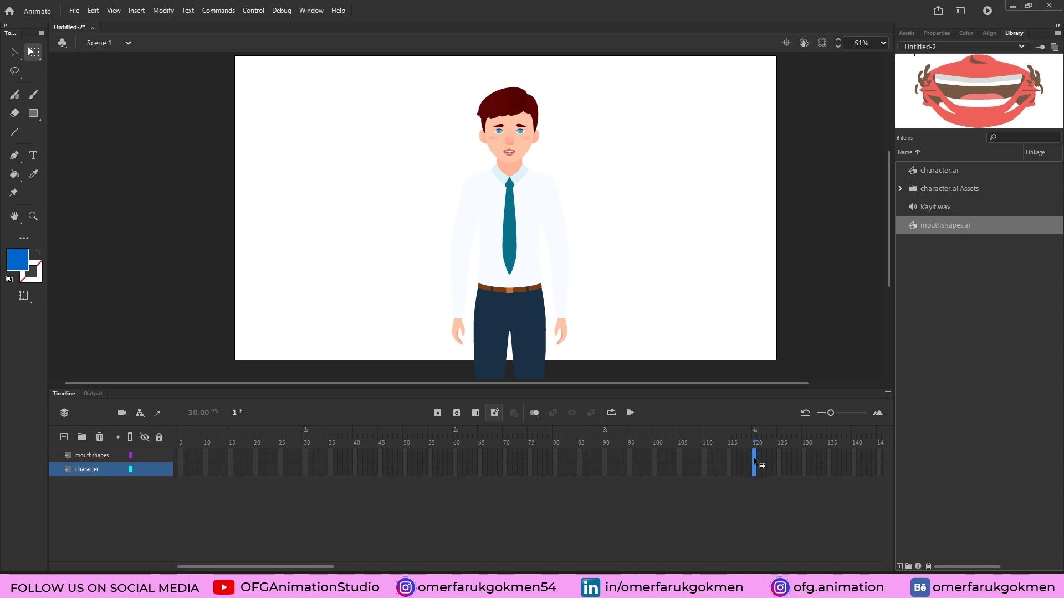
{"action": "right_click", "coordinate": [754, 459]}
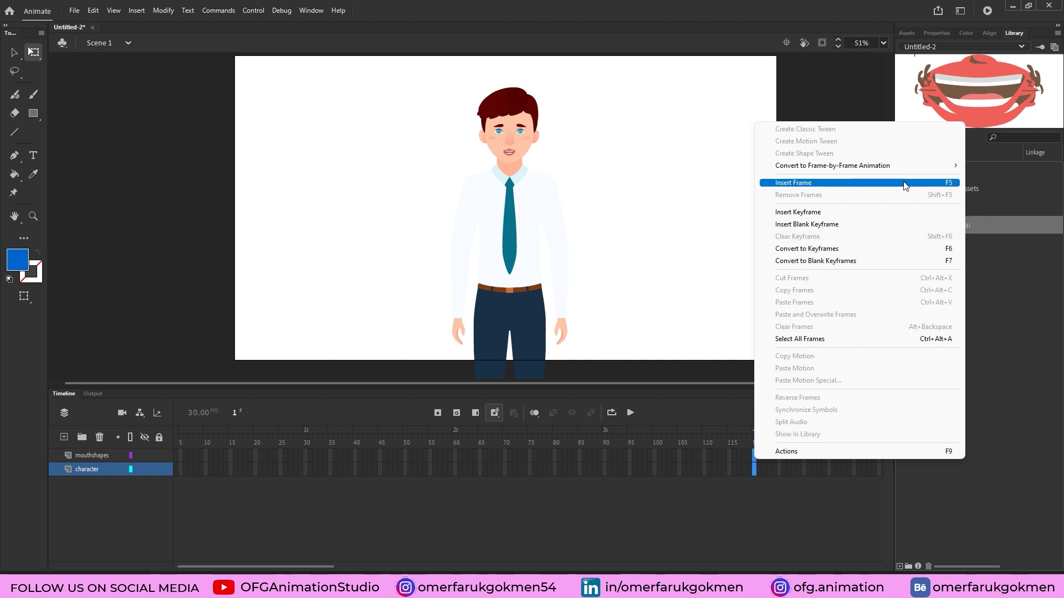
{"action": "left_click", "coordinate": [947, 186]}
{"action": "left_click_drag", "start_coordinate": [754, 438], "coordinate": [157, 443]}
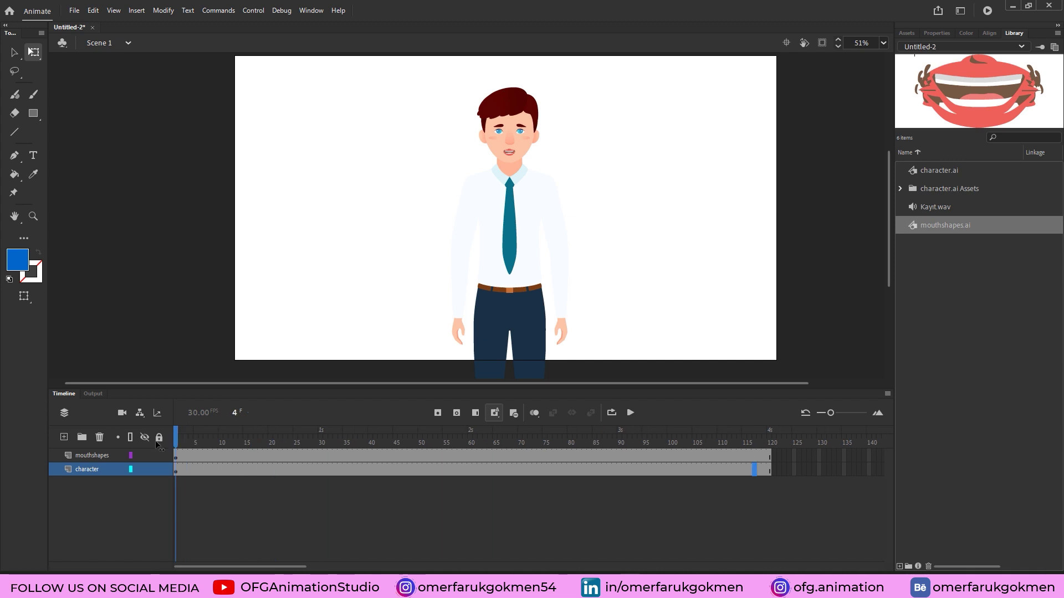
{"action": "left_click", "coordinate": [92, 455]}
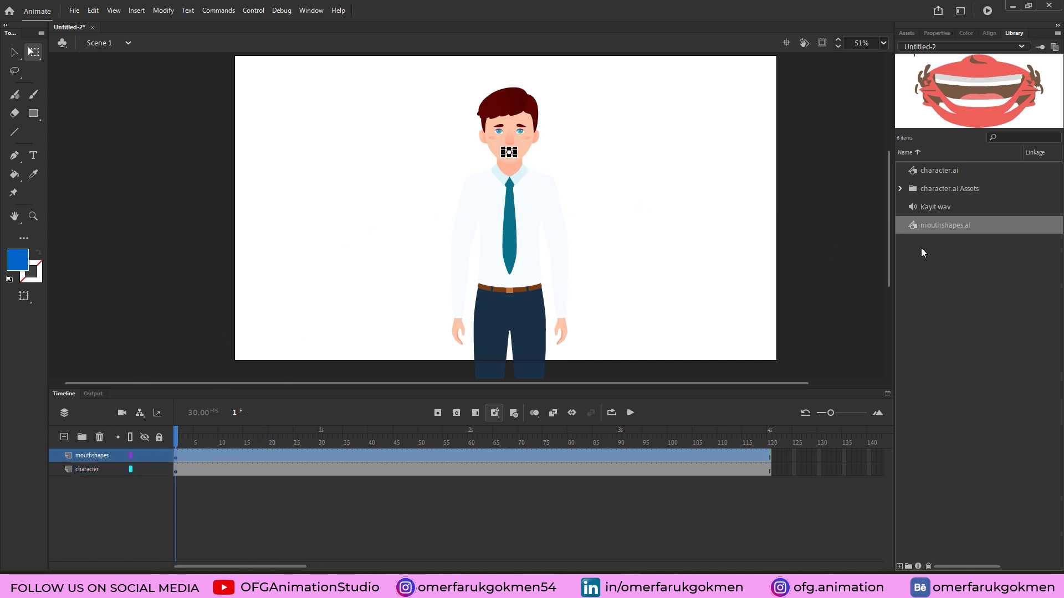
{"action": "scroll", "coordinate": [521, 244], "scroll_direction": "up", "scroll_amount": 3}
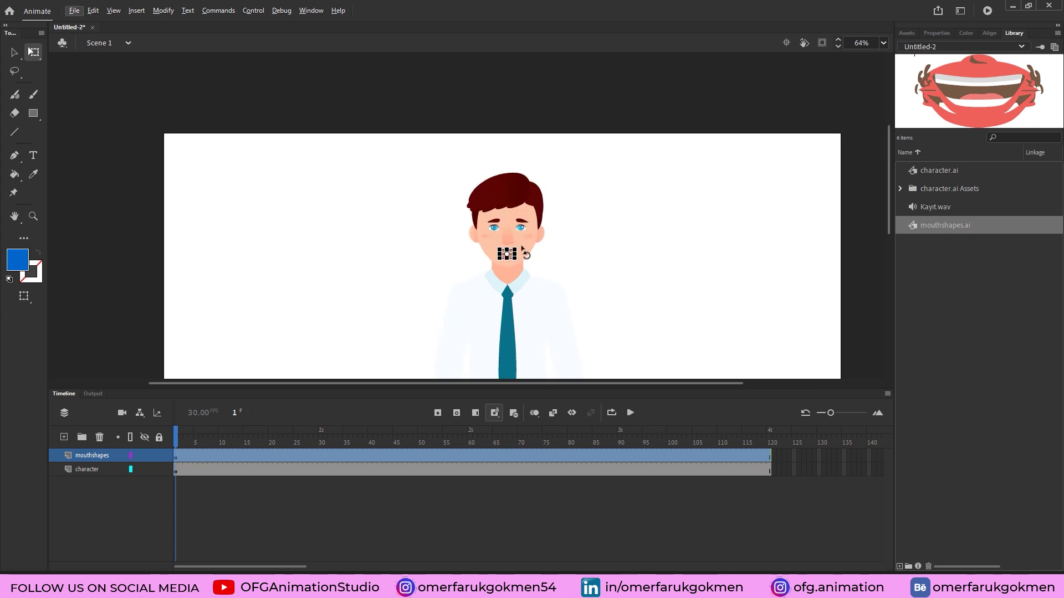
{"action": "scroll", "coordinate": [531, 268], "scroll_direction": "up", "scroll_amount": 2}
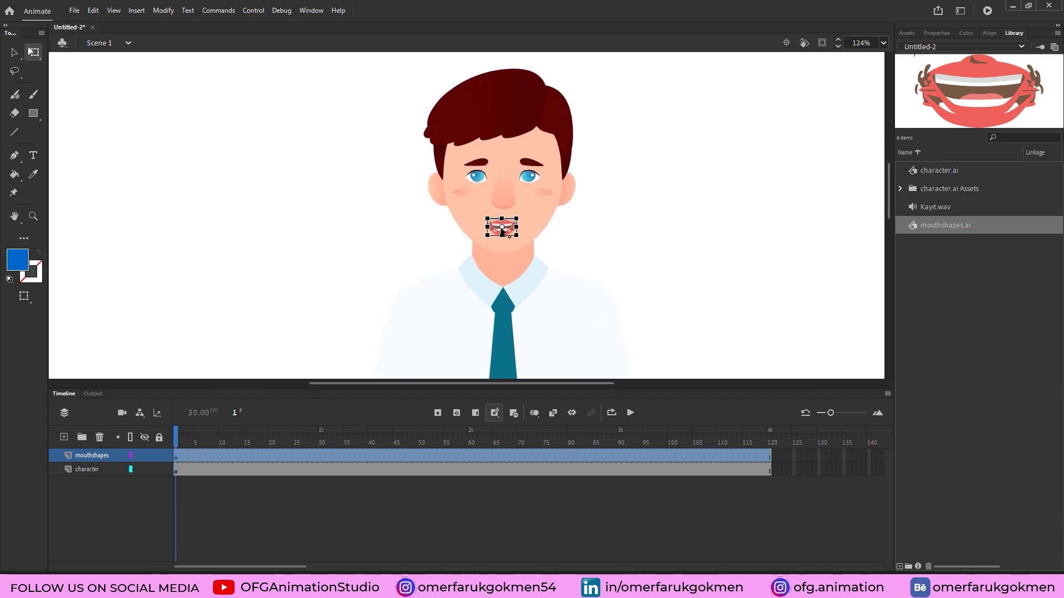
- Edit the mouth symbol in place and enlarge the timeline to show all its layers
{"action": "double_click", "coordinate": [501, 227]}
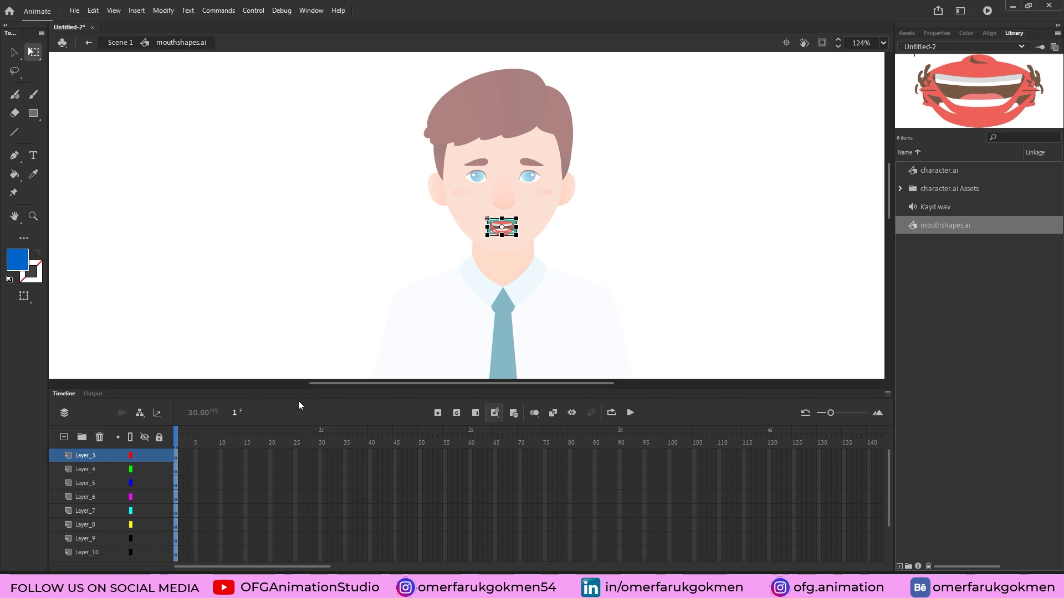
{"action": "left_click_drag", "start_coordinate": [831, 412], "coordinate": [841, 413]}
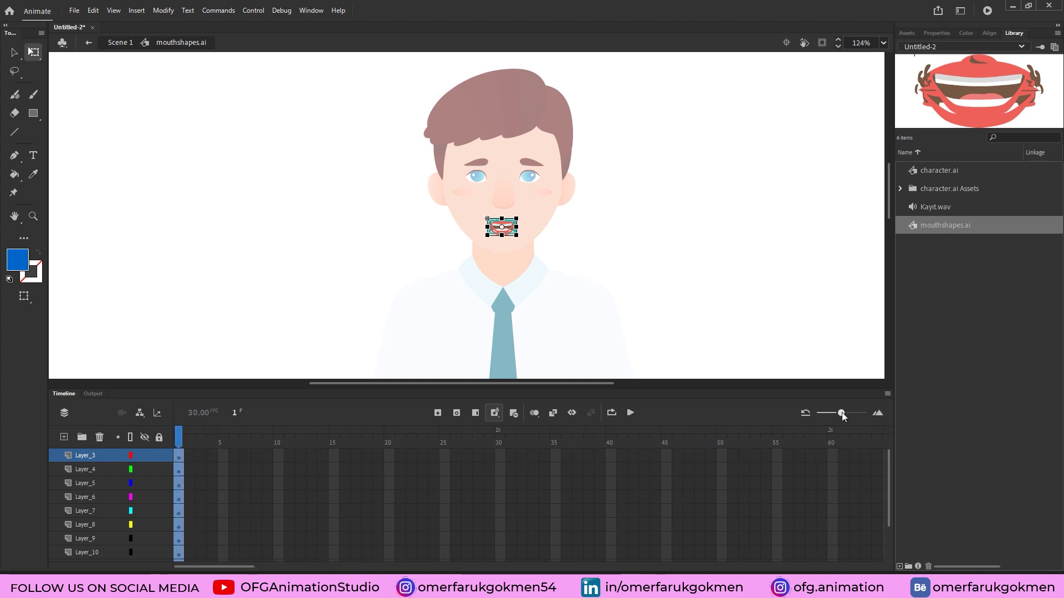
{"action": "left_click_drag", "start_coordinate": [152, 388], "coordinate": [160, 330]}
{"action": "left_click", "coordinate": [190, 397]}
{"action": "left_click_drag", "start_coordinate": [194, 402], "coordinate": [242, 403]}
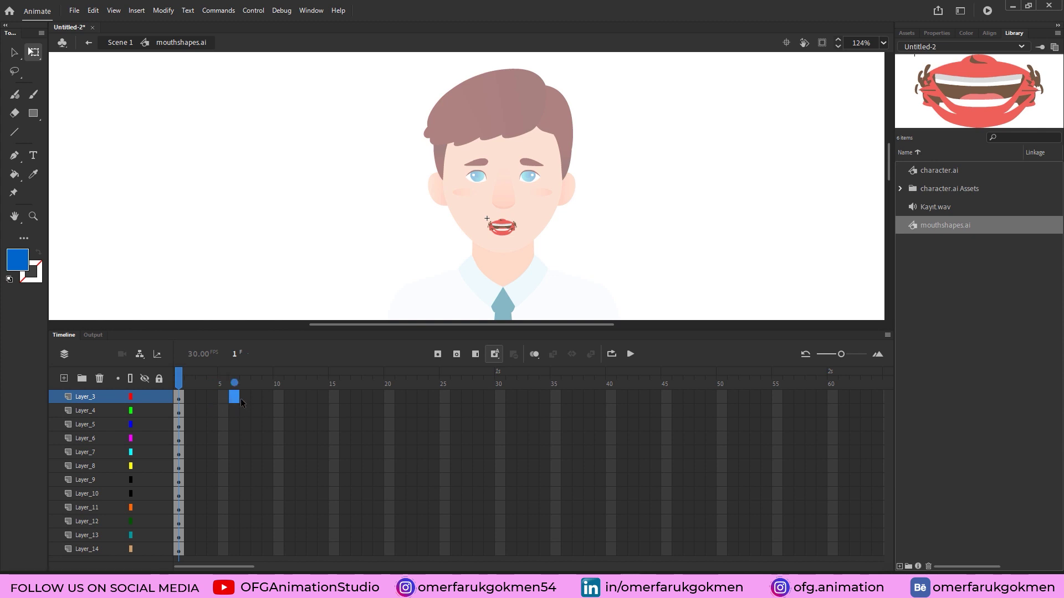
- Move each layer's mouth-shape keyframe onto Layer_3 frames 2–12
{"action": "left_click", "coordinate": [179, 413]}
{"action": "left_click_drag", "start_coordinate": [179, 412], "coordinate": [203, 400]}
{"action": "left_click", "coordinate": [178, 429]}
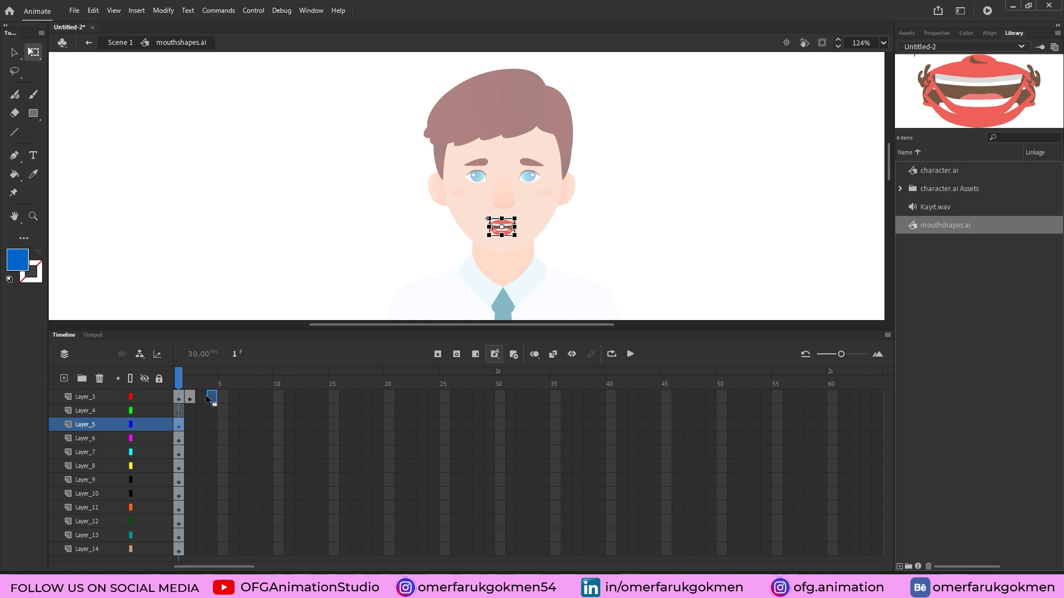
{"action": "left_click_drag", "start_coordinate": [178, 441], "coordinate": [213, 399]}
{"action": "left_click", "coordinate": [178, 456]}
{"action": "left_click_drag", "start_coordinate": [178, 456], "coordinate": [234, 398]}
{"action": "left_click", "coordinate": [179, 482]}
{"action": "left_click_drag", "start_coordinate": [178, 480], "coordinate": [244, 399]}
{"action": "left_click_drag", "start_coordinate": [179, 495], "coordinate": [267, 399]}
{"action": "left_click_drag", "start_coordinate": [179, 523], "coordinate": [289, 399]}
{"action": "left_click_drag", "start_coordinate": [178, 550], "coordinate": [301, 399]}
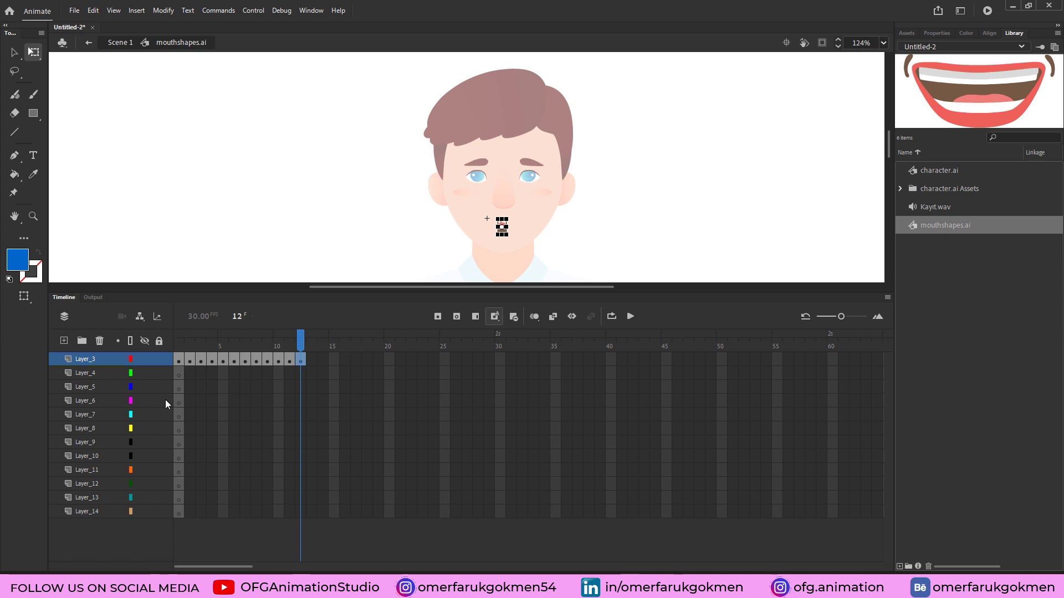
- Delete the emptied Layer_4 through Layer_14 and step through the twelve mouth shapes
{"action": "left_click", "coordinate": [99, 376]}
{"action": "left_click", "coordinate": [89, 512], "text": "shift"}
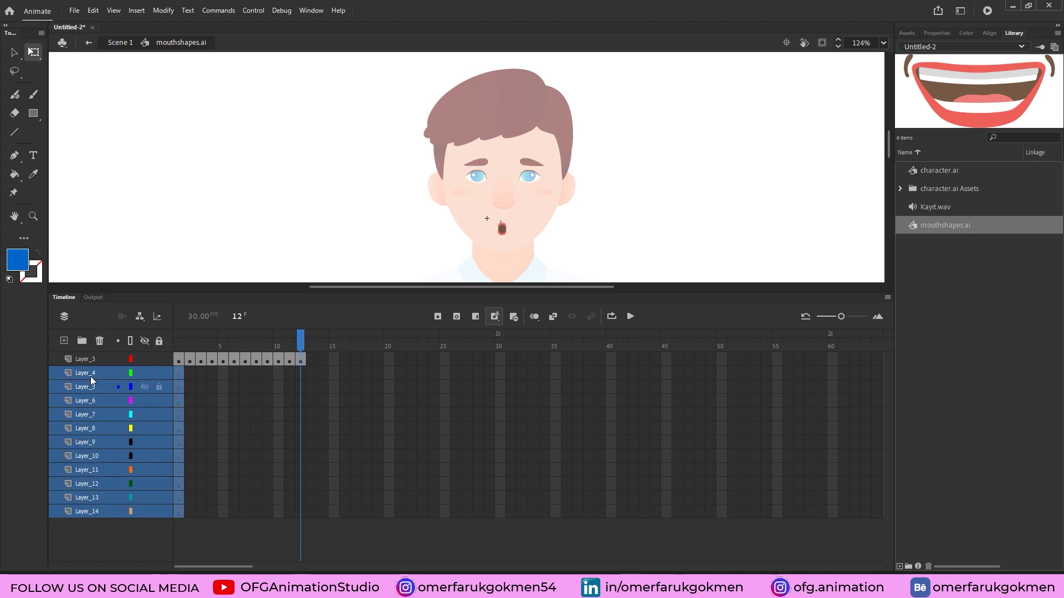
{"action": "left_click", "coordinate": [99, 342]}
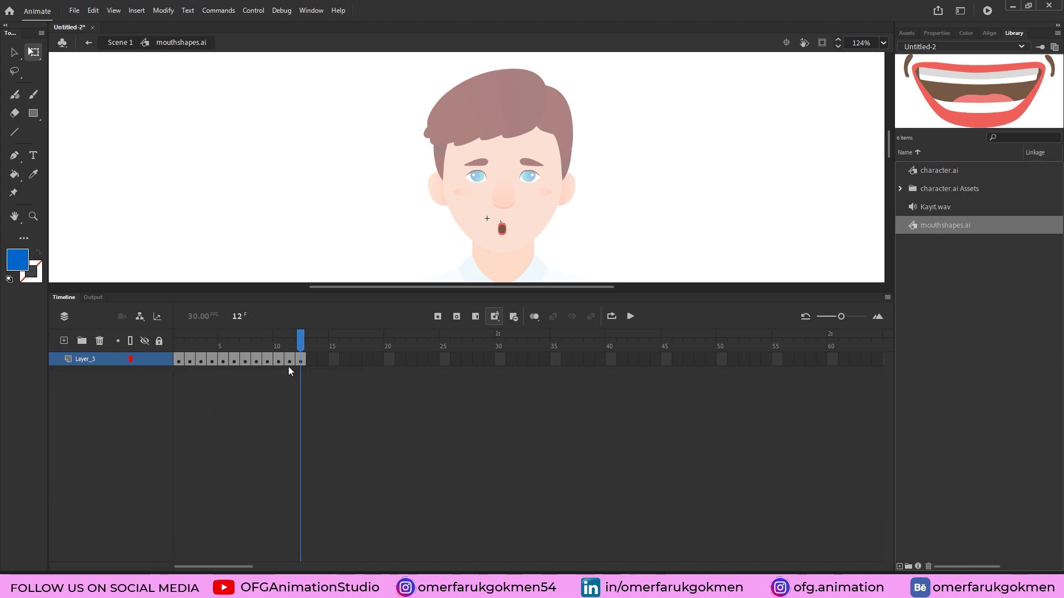
{"action": "mouse_move", "coordinate": [212, 354]}
{"action": "left_mouse_down"}
{"action": "mouse_move", "coordinate": [271, 353]}
{"action": "mouse_move", "coordinate": [190, 352]}
{"action": "mouse_move", "coordinate": [227, 339]}
{"action": "left_mouse_up"}
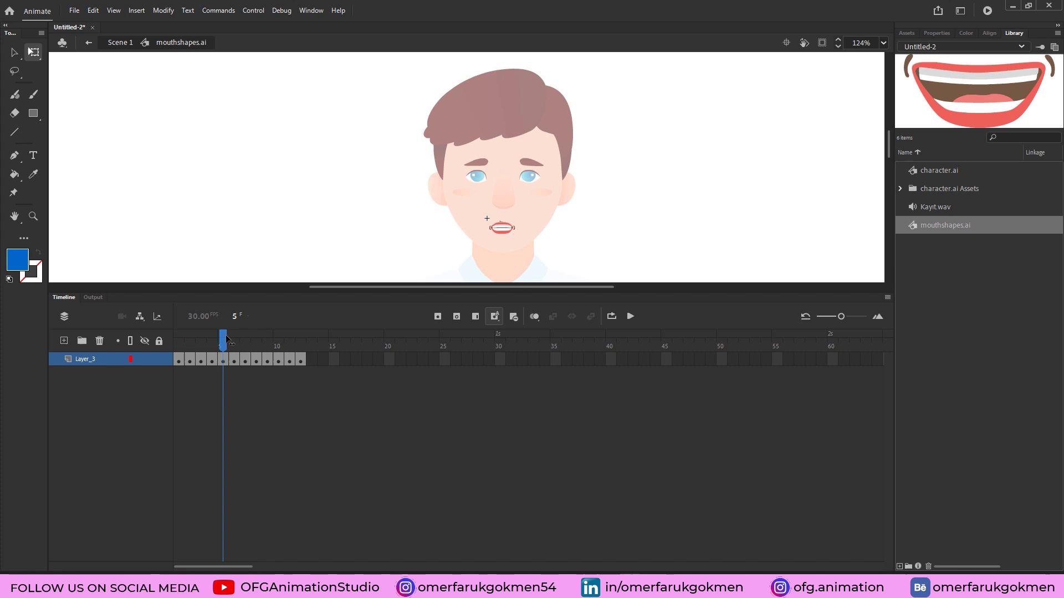
{"action": "key", "text": "Return"}
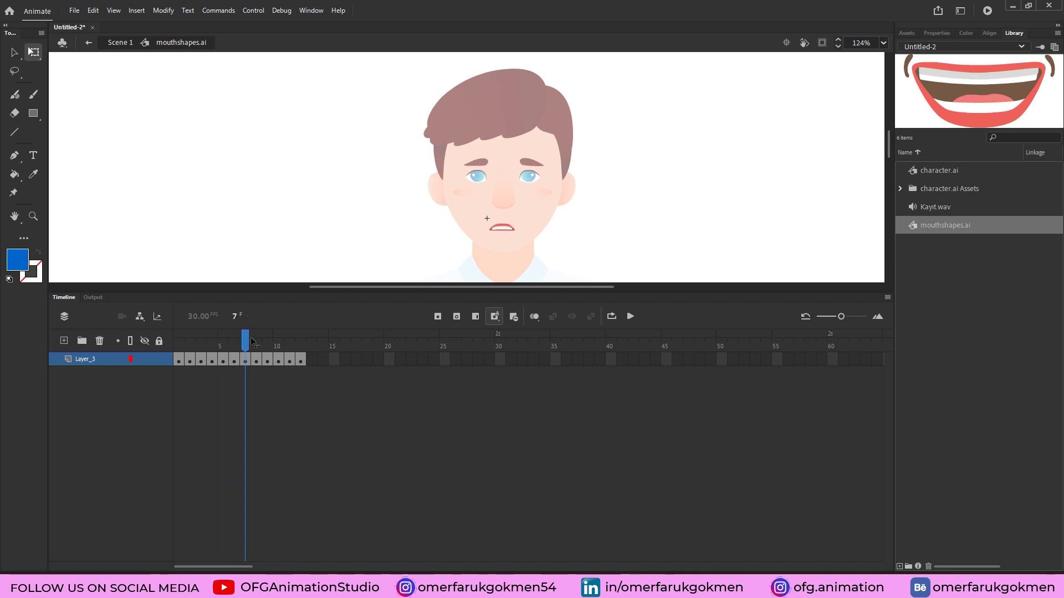
- Add a new layer above Layer_3 named labels
{"action": "left_click", "coordinate": [64, 341]}
{"action": "left_click", "coordinate": [87, 361]}
{"action": "double_click", "coordinate": [87, 360]}
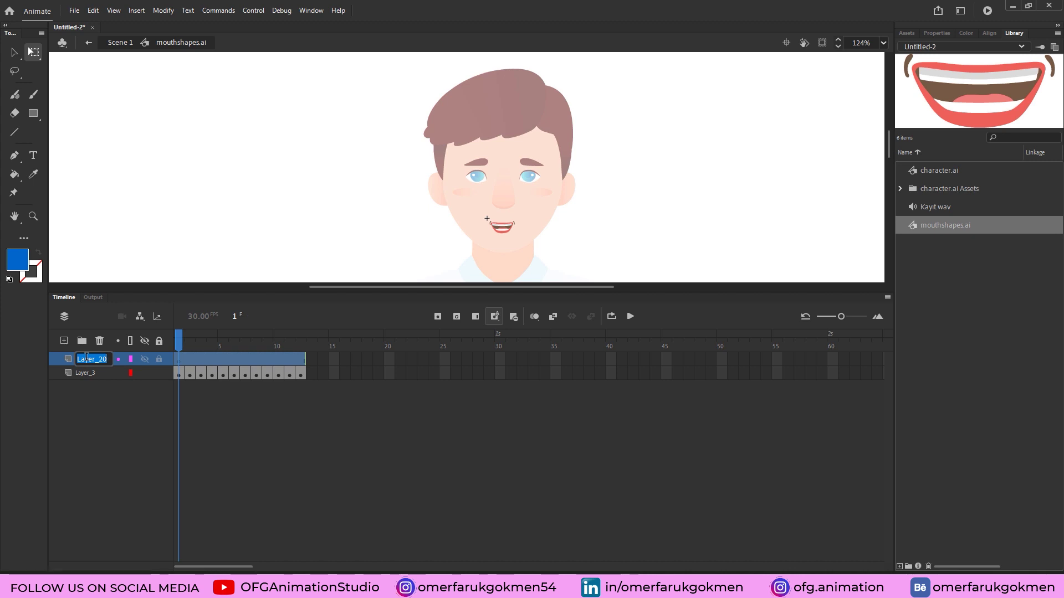
{"action": "type", "text": "labels"}
{"action": "key", "text": "Return"}
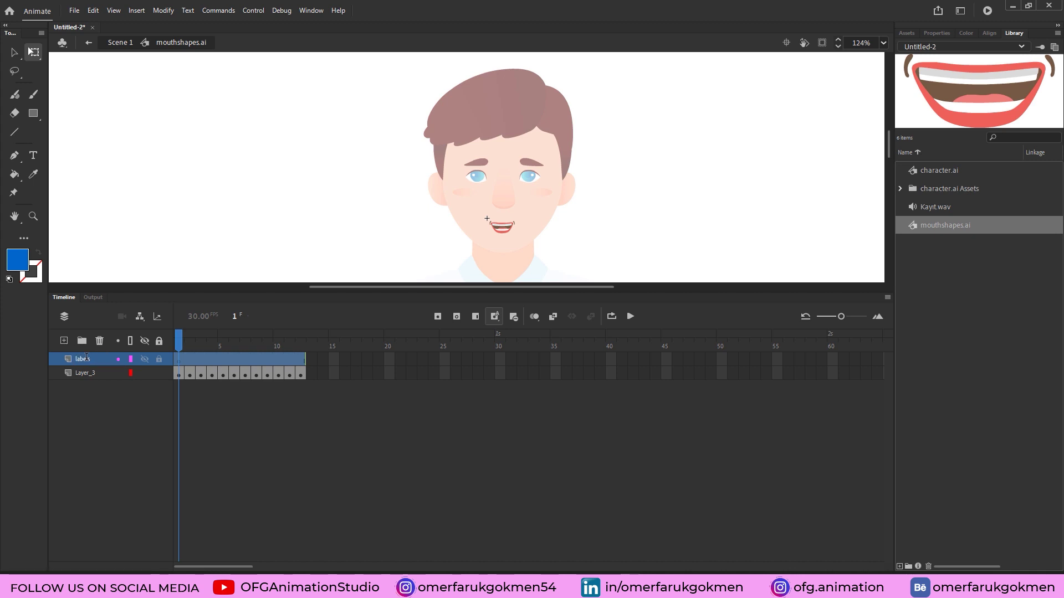
{"action": "left_click_drag", "start_coordinate": [193, 365], "coordinate": [297, 379]}
{"action": "left_click", "coordinate": [178, 376]}
- Insert F6 keyframes on the labels layer across frames 1–12, then rewind to frame 1
{"action": "left_click", "coordinate": [180, 361]}
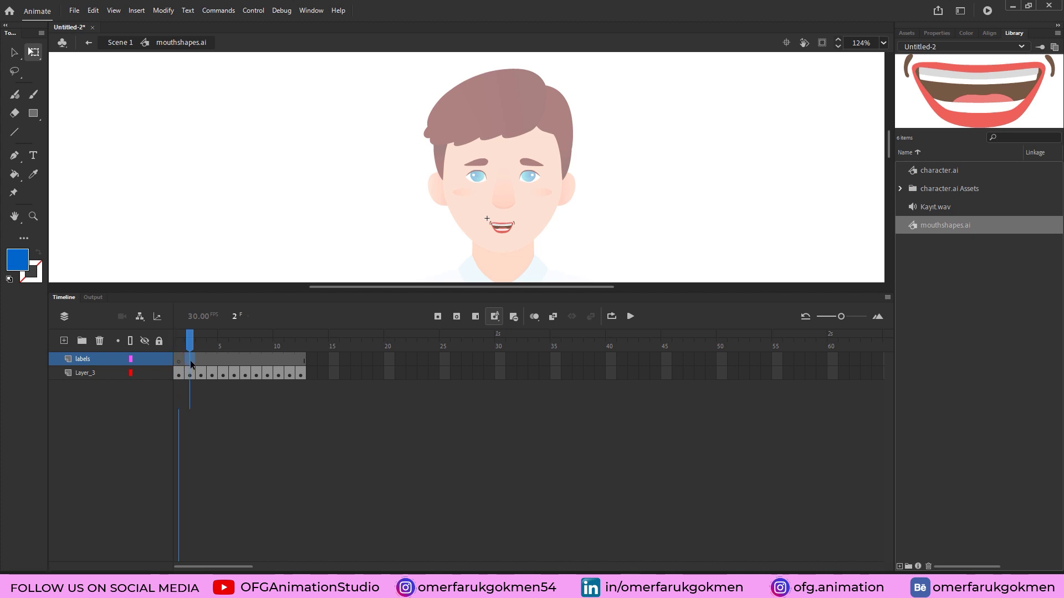
{"action": "left_click", "coordinate": [191, 360]}
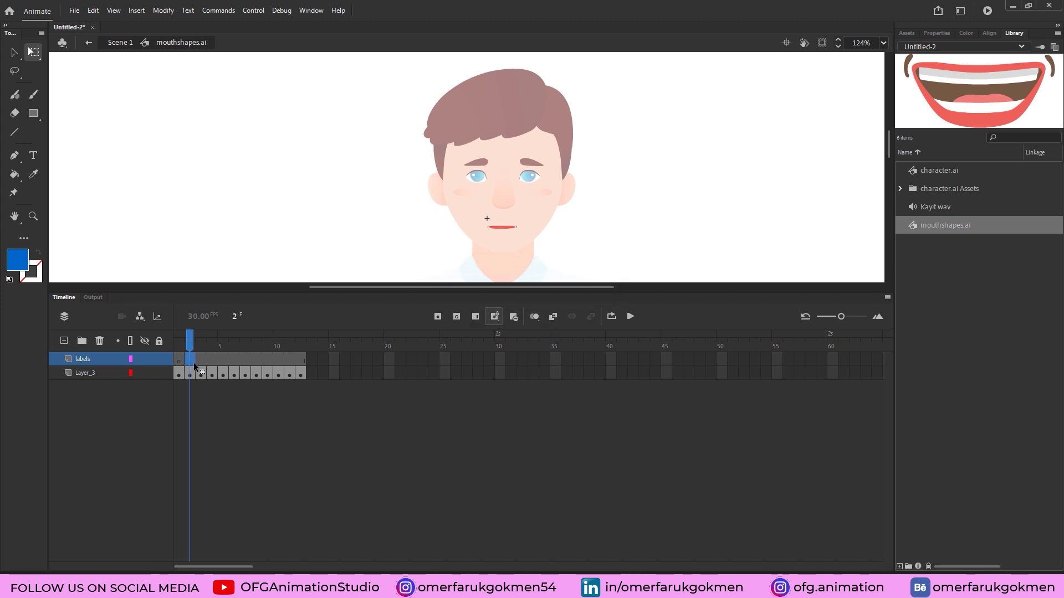
{"action": "left_click", "coordinate": [201, 359]}
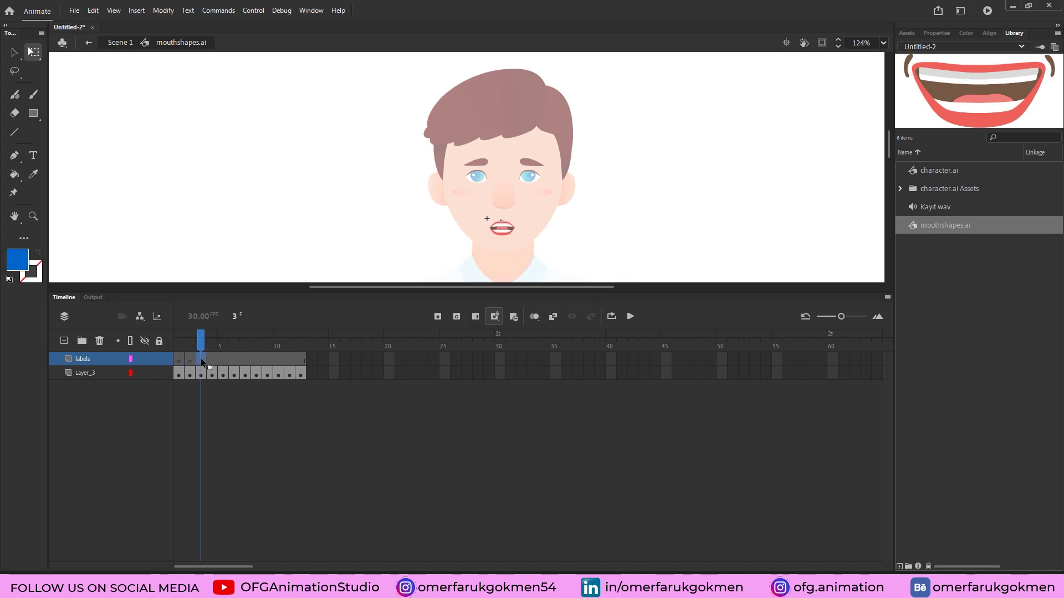
{"action": "key", "text": "F6"}
{"action": "key", "text": "F6"}
{"action": "key", "text": "F6"}
{"action": "key", "text": "F6"}
{"action": "key", "text": "F6"}
{"action": "key", "text": "F6"}
{"action": "key", "text": "F6"}
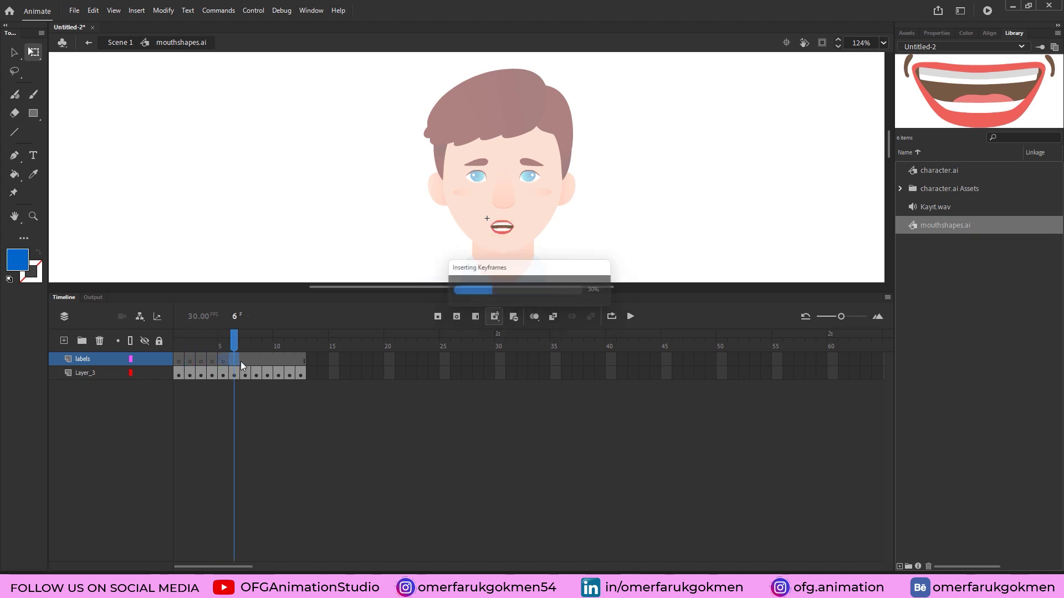
{"action": "key", "text": "F6"}
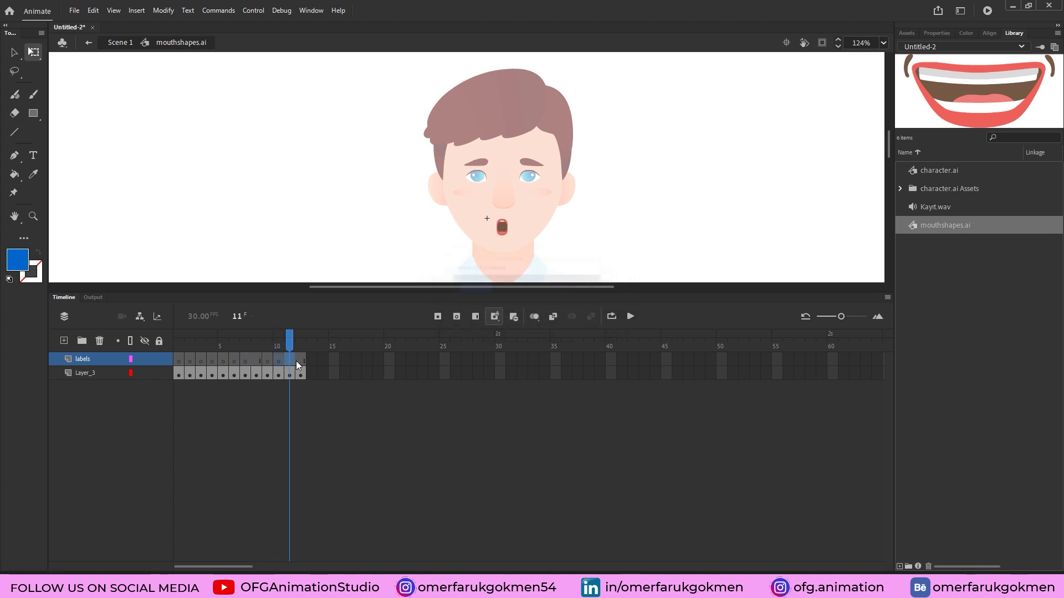
{"action": "key", "text": "F6"}
{"action": "left_click", "coordinate": [256, 360]}
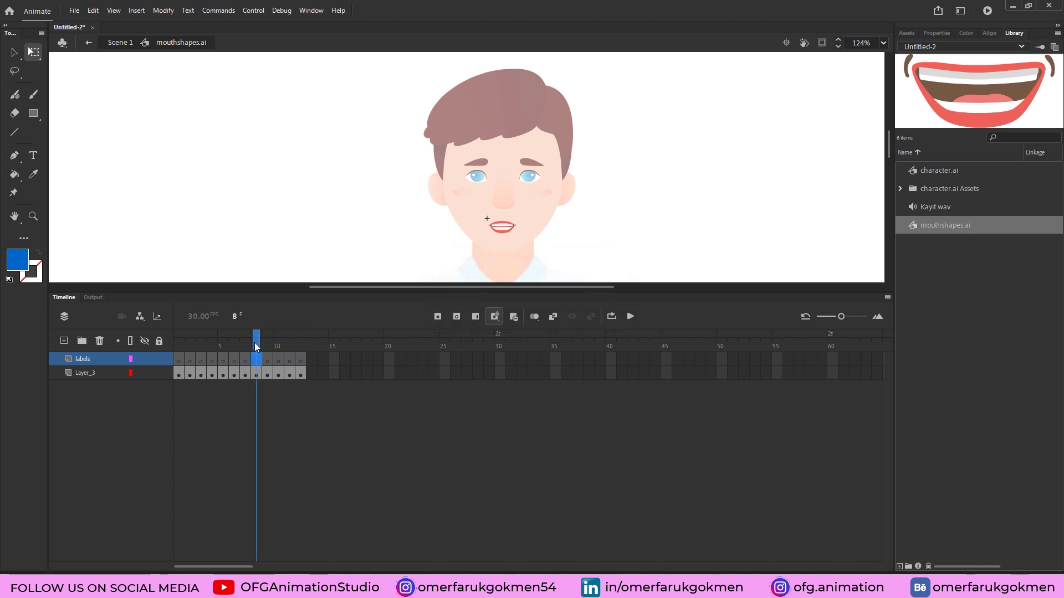
{"action": "left_click_drag", "start_coordinate": [258, 359], "coordinate": [180, 361]}
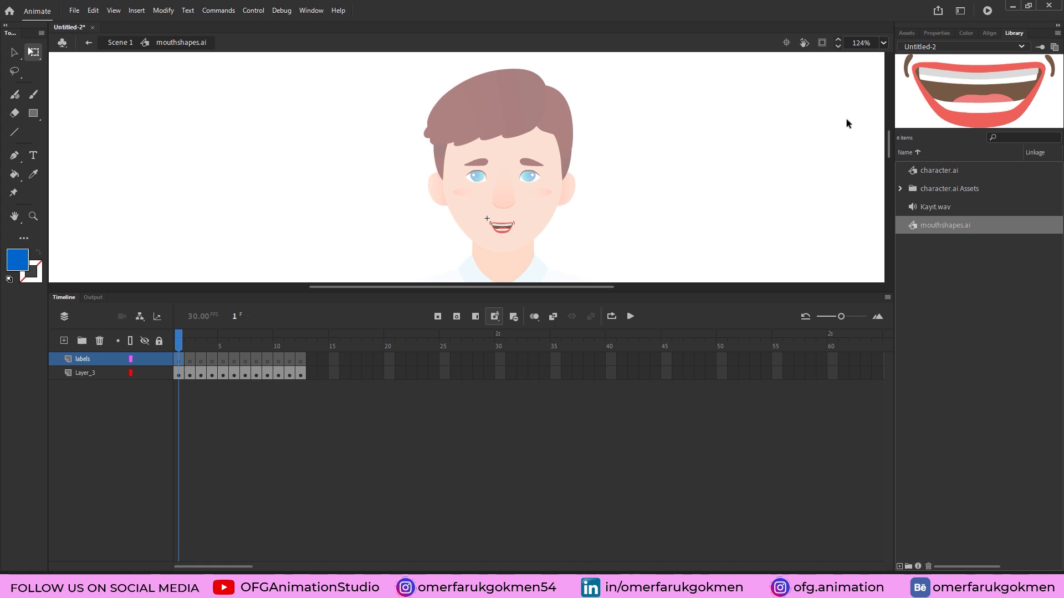
- Label labels-layer frames 1–3 as a, m and e
{"action": "left_click", "coordinate": [936, 33]}
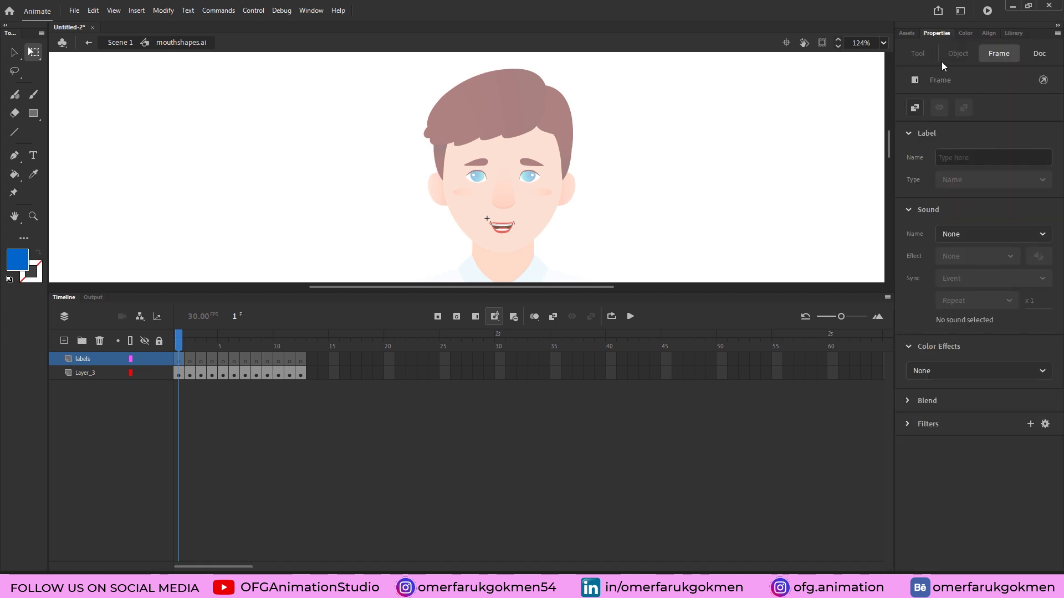
{"action": "left_click", "coordinate": [961, 156]}
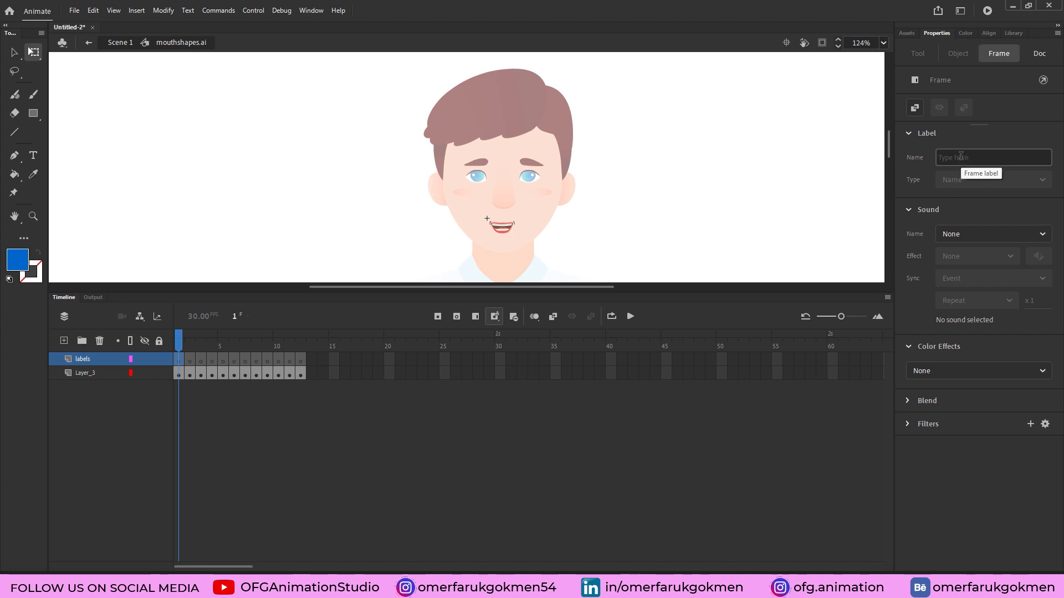
{"action": "type", "text": "a"}
{"action": "key", "text": "Return"}
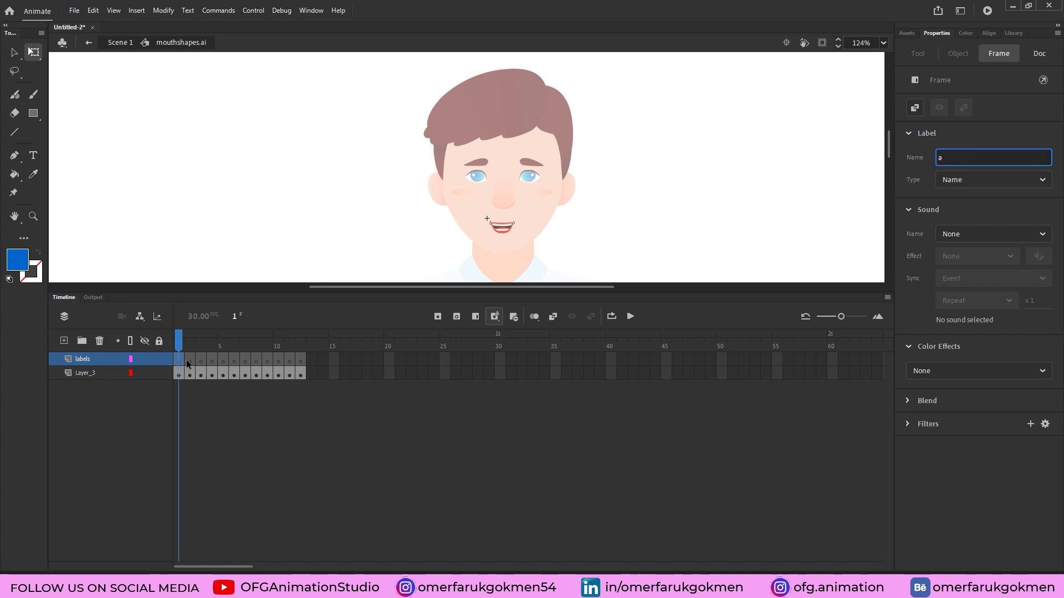
{"action": "key", "text": "period"}
{"action": "left_click", "coordinate": [970, 158]}
{"action": "type", "text": "m"}
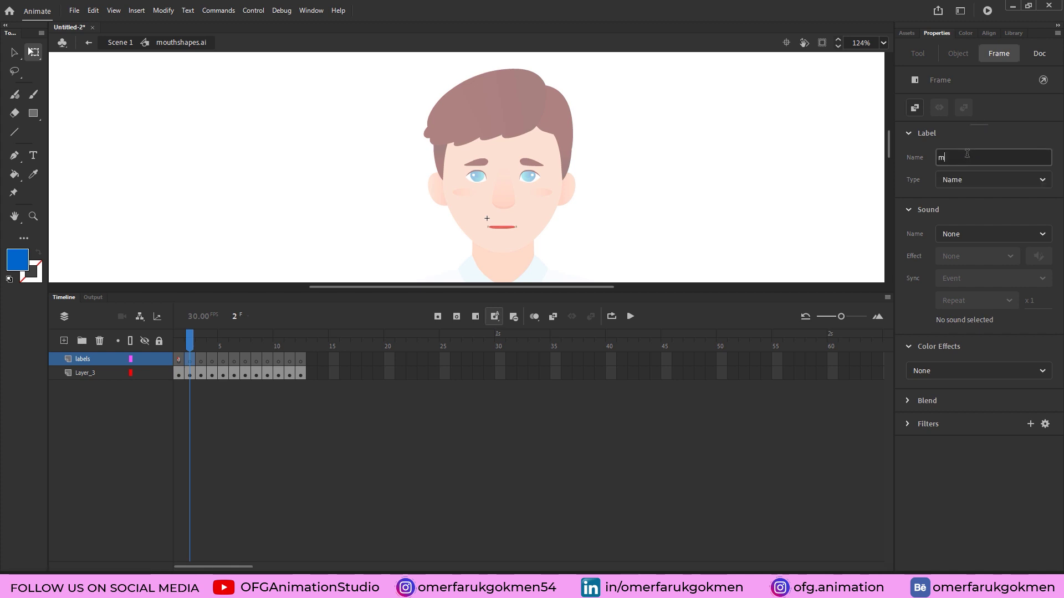
{"action": "key", "text": "Return"}
{"action": "key", "text": "period"}
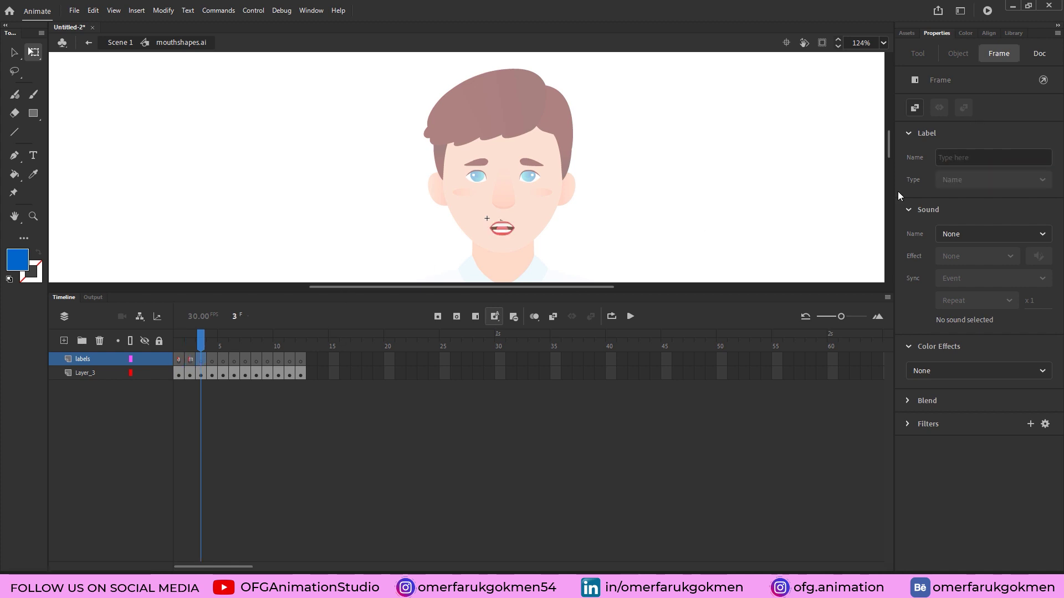
{"action": "left_click", "coordinate": [950, 158]}
{"action": "type", "text": "e"}
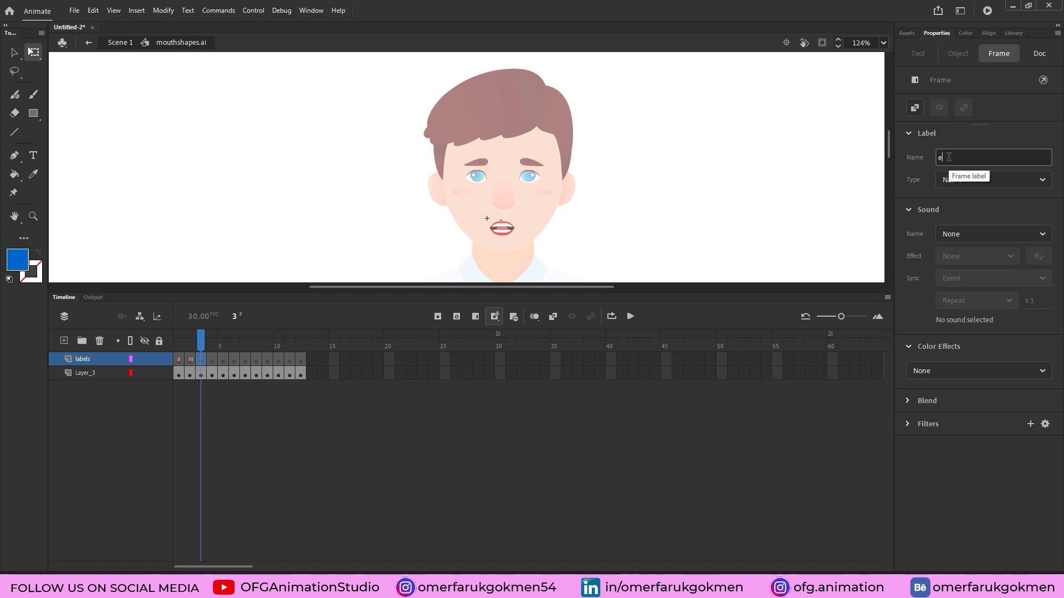
{"action": "key", "text": "Return"}
- Label frames 4–6 as u, r and i
{"action": "key", "text": "period"}
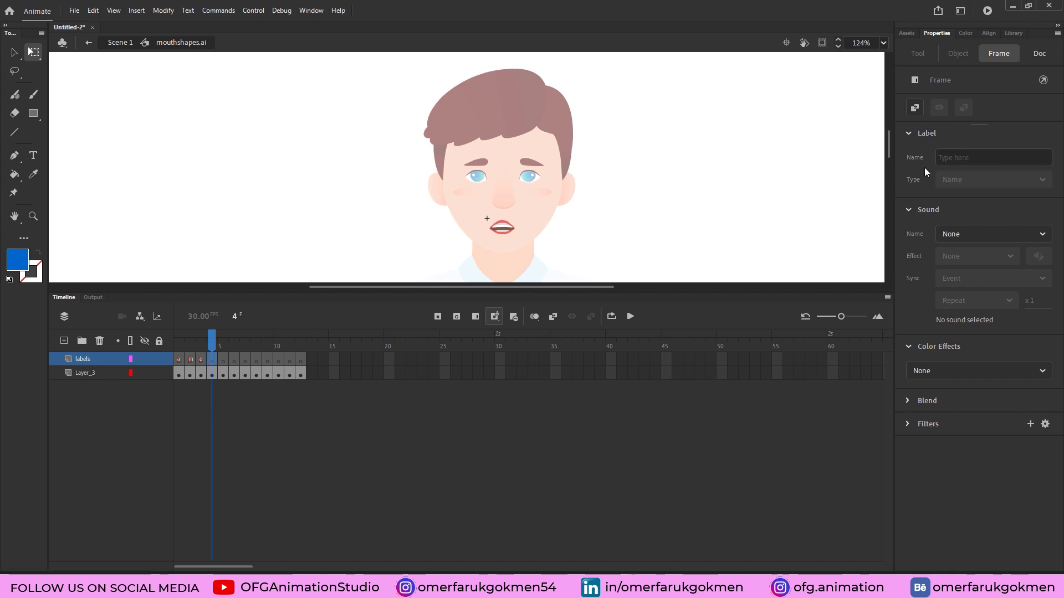
{"action": "left_click", "coordinate": [946, 158]}
{"action": "type", "text": "u"}
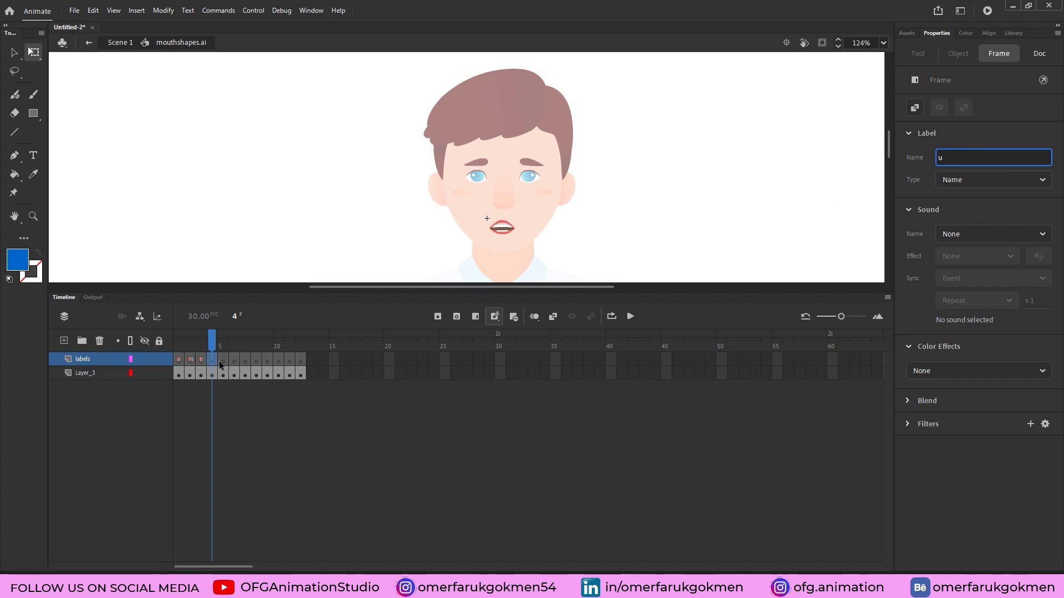
{"action": "key", "text": "Return"}
{"action": "key", "text": "period"}
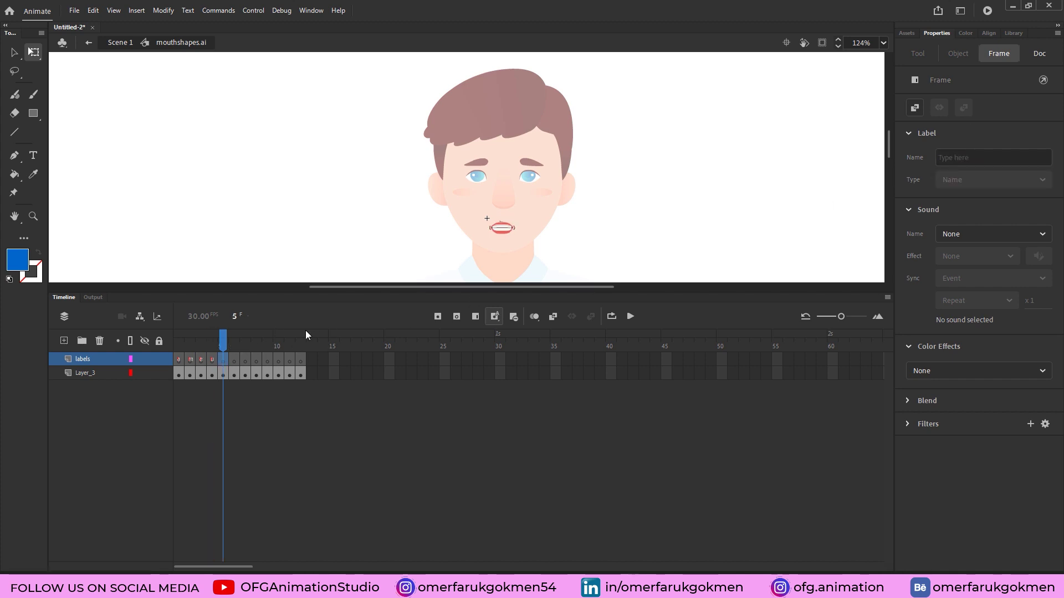
{"action": "left_click", "coordinate": [945, 157]}
{"action": "type", "text": "r"}
{"action": "key", "text": "Return"}
{"action": "left_click", "coordinate": [236, 361]}
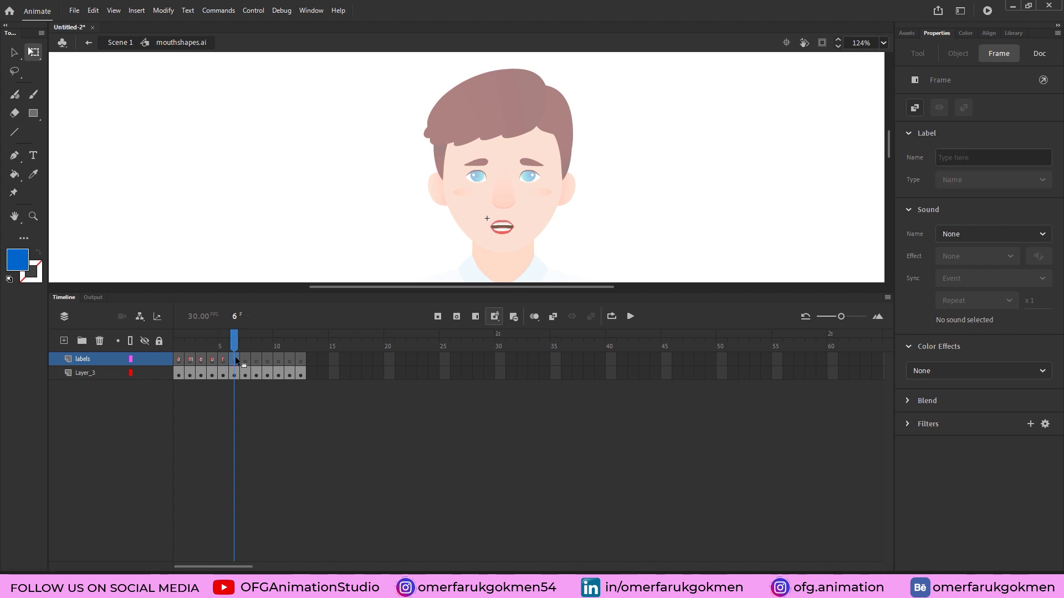
{"action": "left_click", "coordinate": [958, 157]}
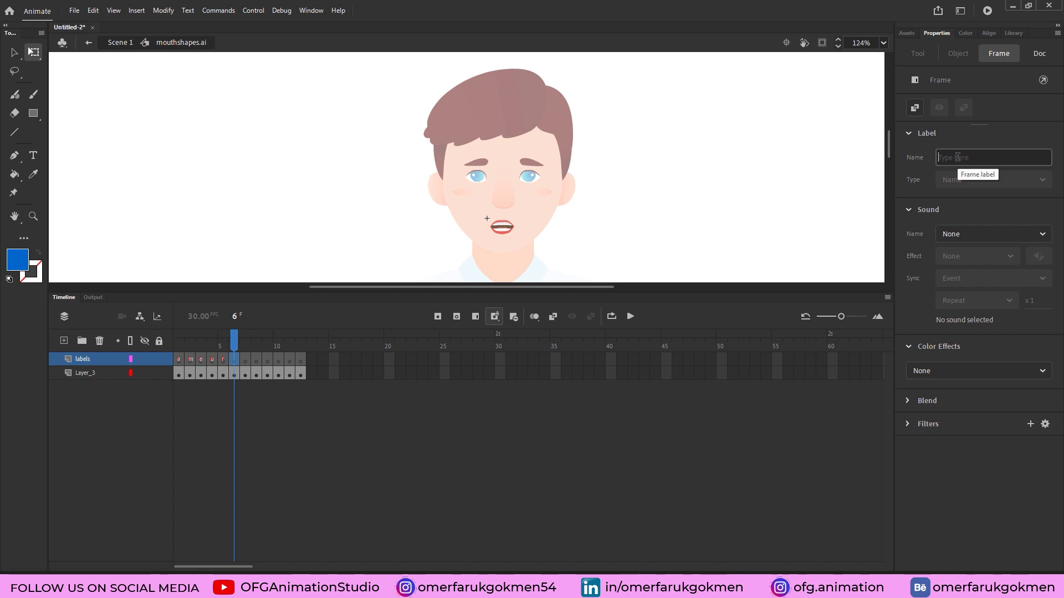
{"action": "type", "text": "i"}
{"action": "key", "text": "Return"}
- Label frames 7–10 as y, c, g and l
{"action": "left_click", "coordinate": [245, 359]}
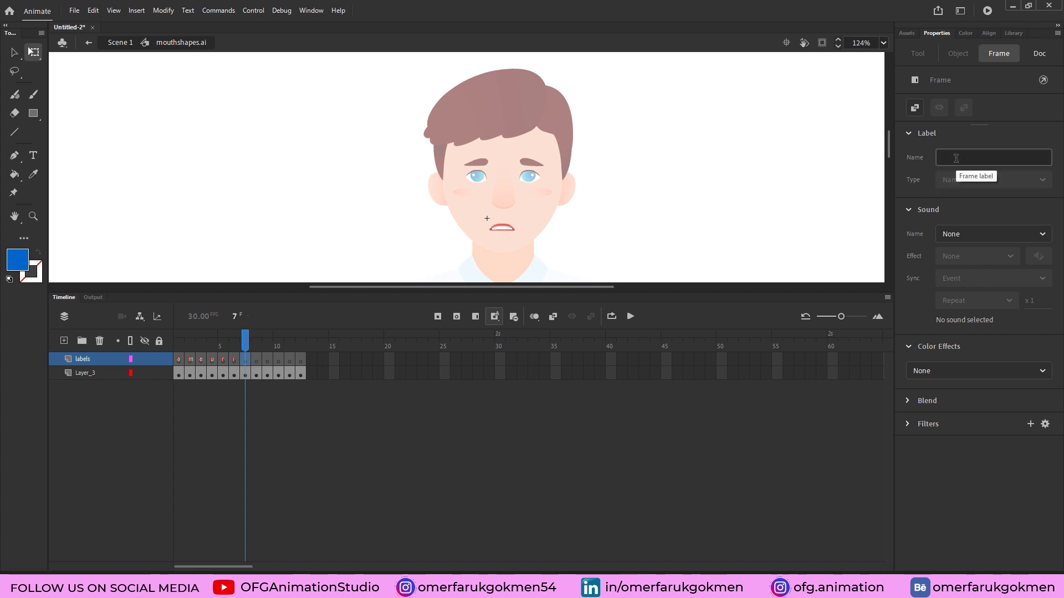
{"action": "type", "text": "y"}
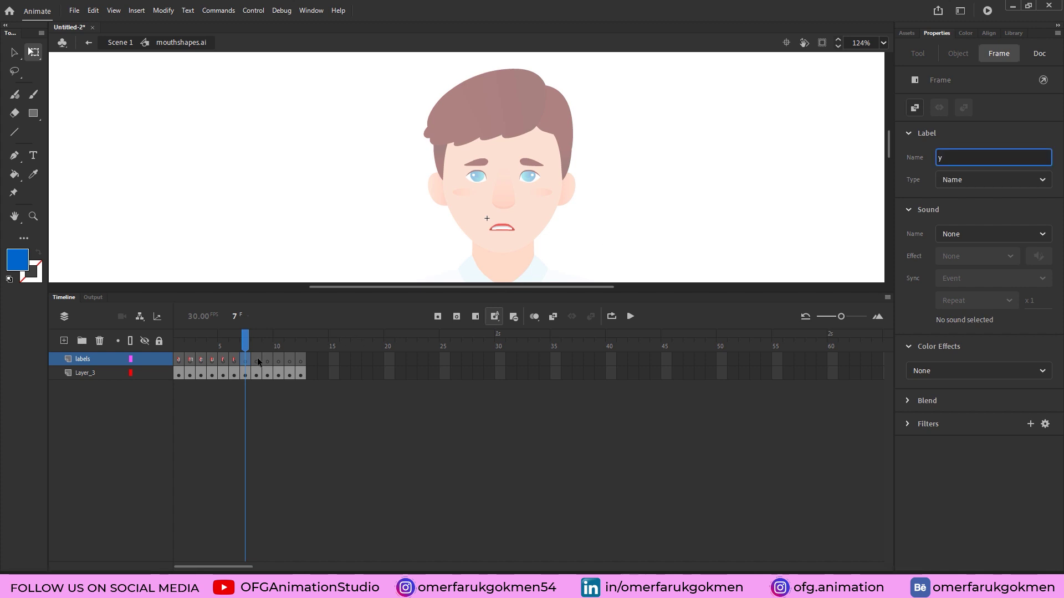
{"action": "key", "text": "Return"}
{"action": "left_click", "coordinate": [258, 362]}
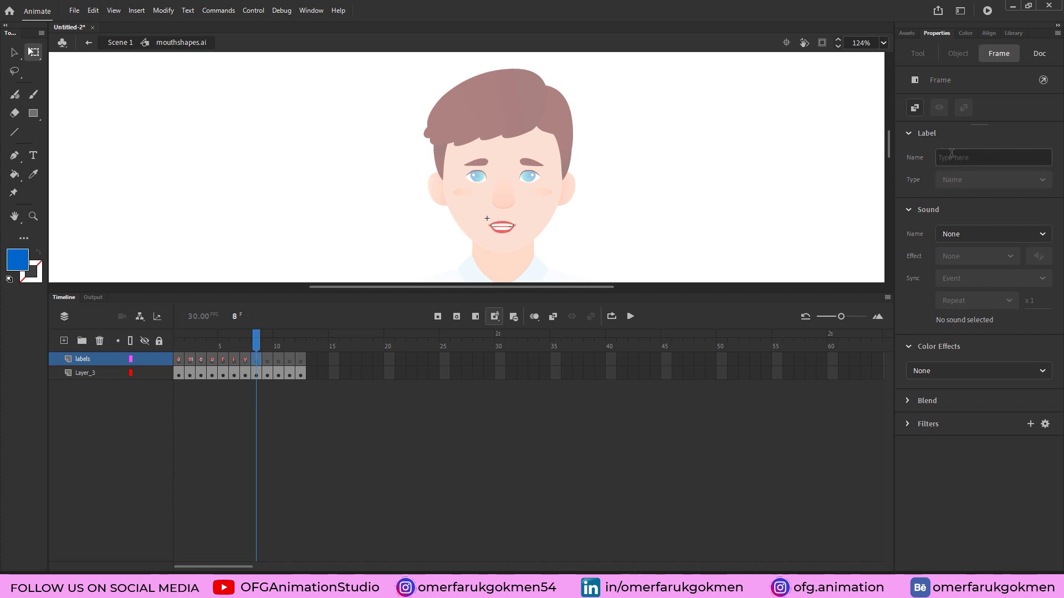
{"action": "left_click", "coordinate": [952, 153]}
{"action": "type", "text": "c"}
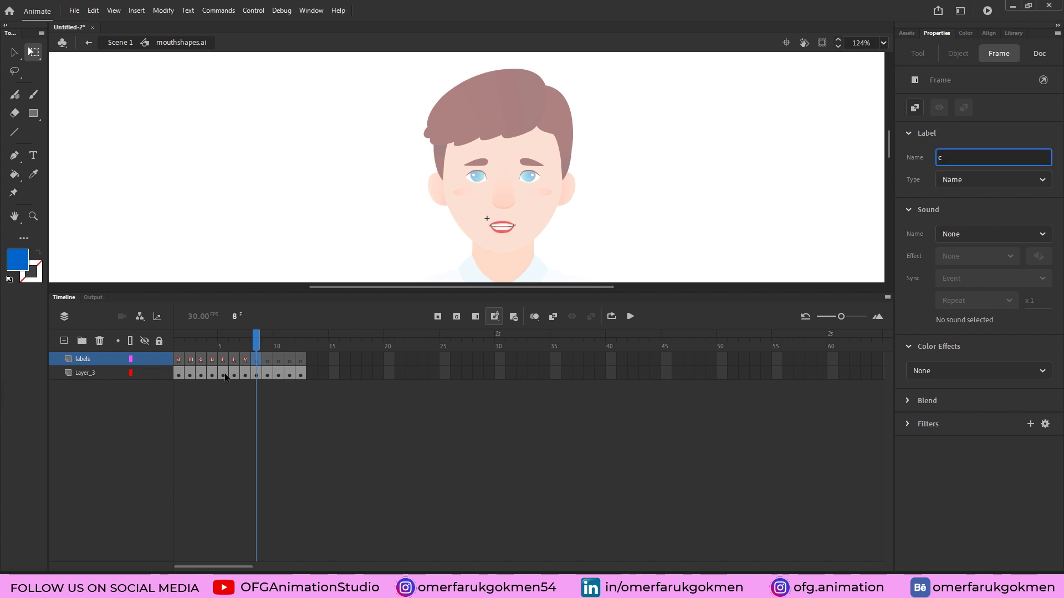
{"action": "key", "text": "Return"}
{"action": "left_click", "coordinate": [267, 362]}
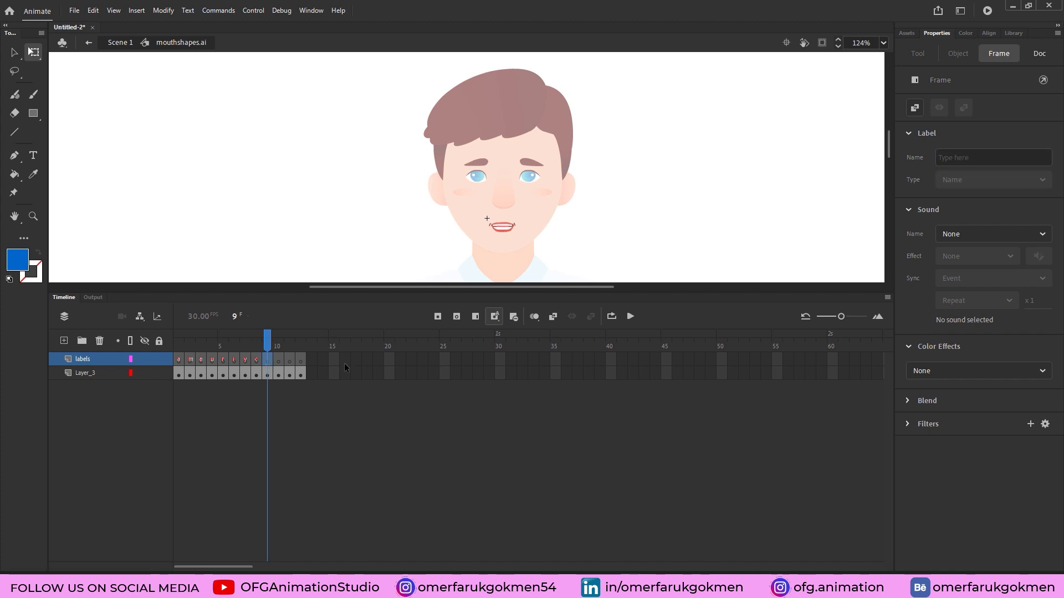
{"action": "left_click", "coordinate": [963, 158]}
{"action": "type", "text": "g"}
{"action": "key", "text": "Return"}
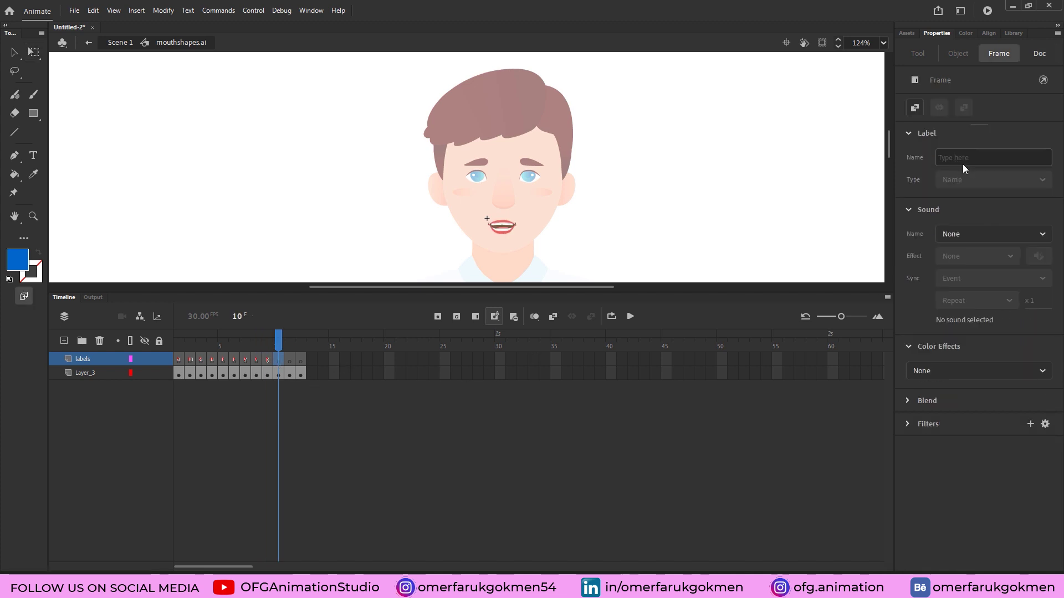
{"action": "left_click", "coordinate": [965, 157]}
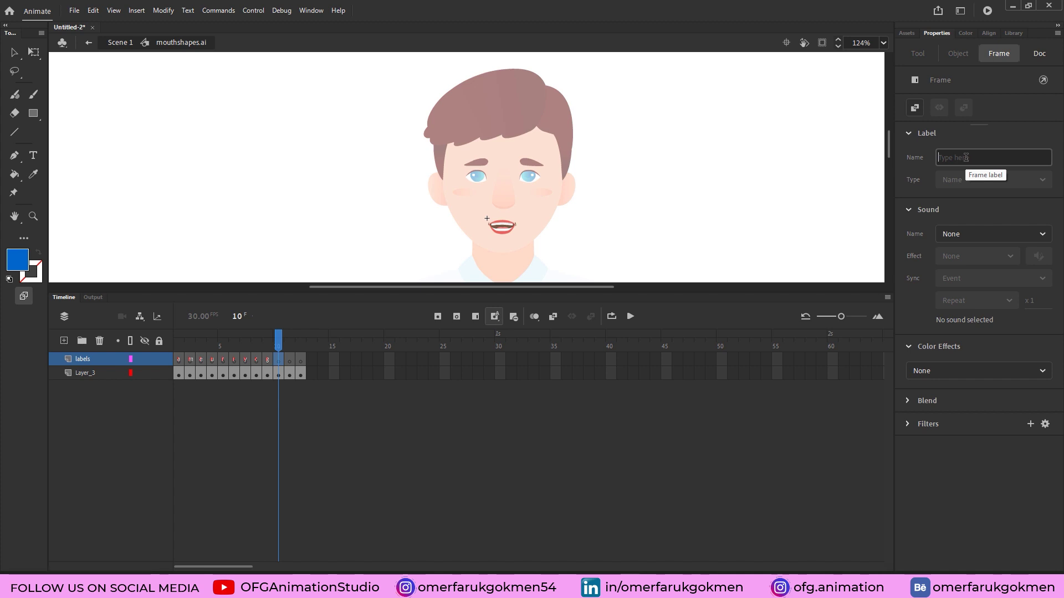
{"action": "type", "text": "l"}
{"action": "key", "text": "Return"}
- Label frames 11–12 as o and u, and correct frame 4's label to v
{"action": "left_click", "coordinate": [965, 158]}
{"action": "type", "text": "o"}
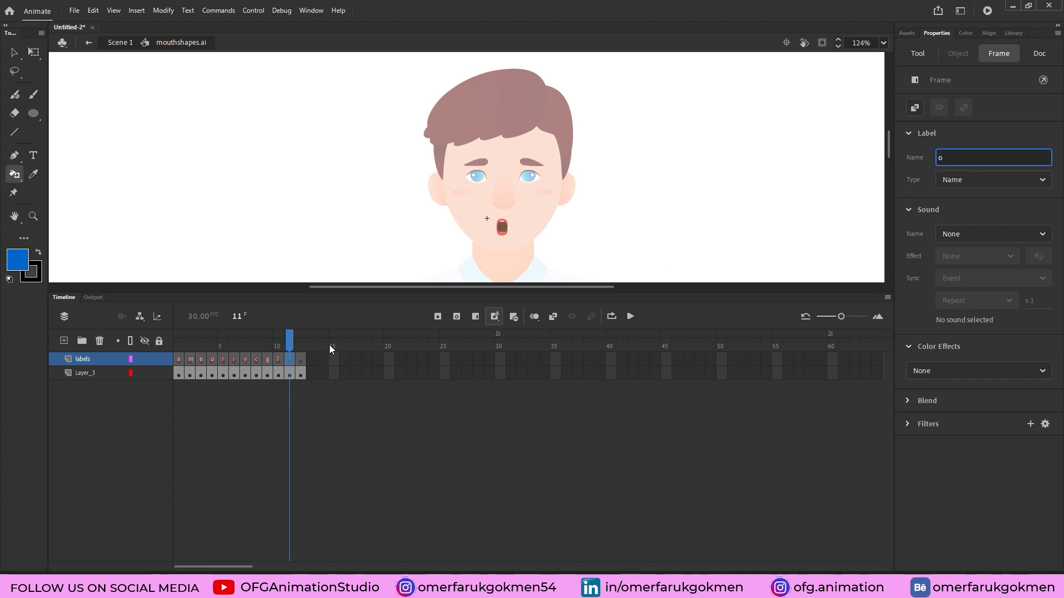
{"action": "key", "text": "Return"}
{"action": "left_click", "coordinate": [956, 156]}
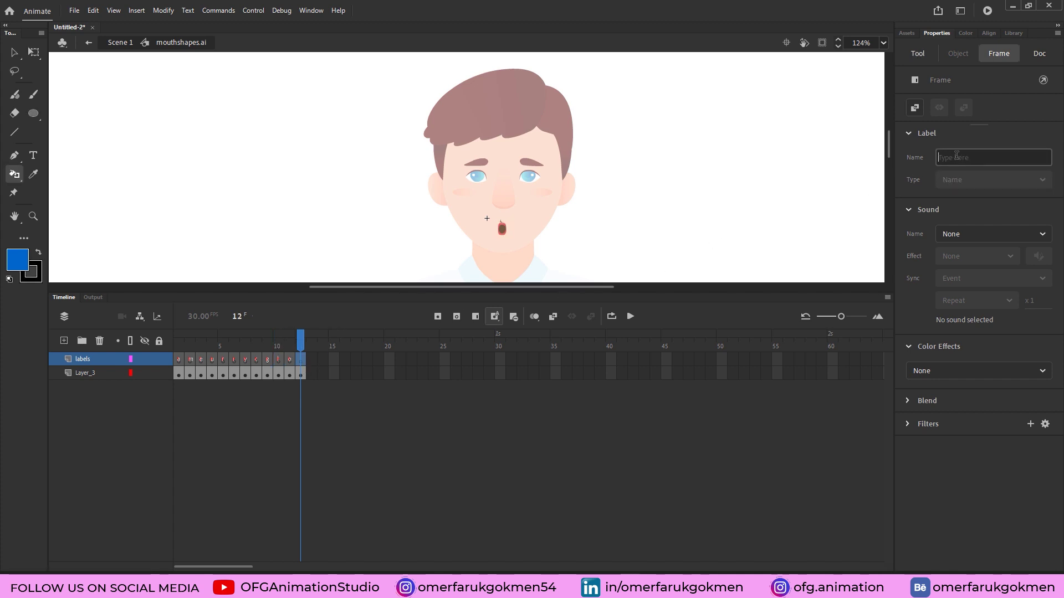
{"action": "type", "text": "u"}
{"action": "left_click", "coordinate": [213, 361]}
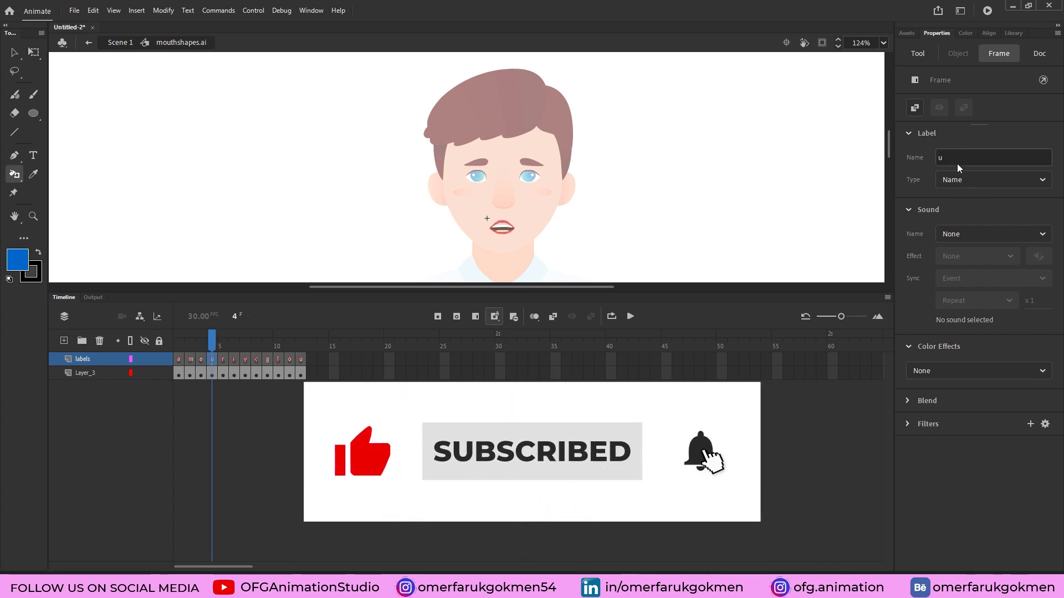
{"action": "left_click", "coordinate": [939, 159]}
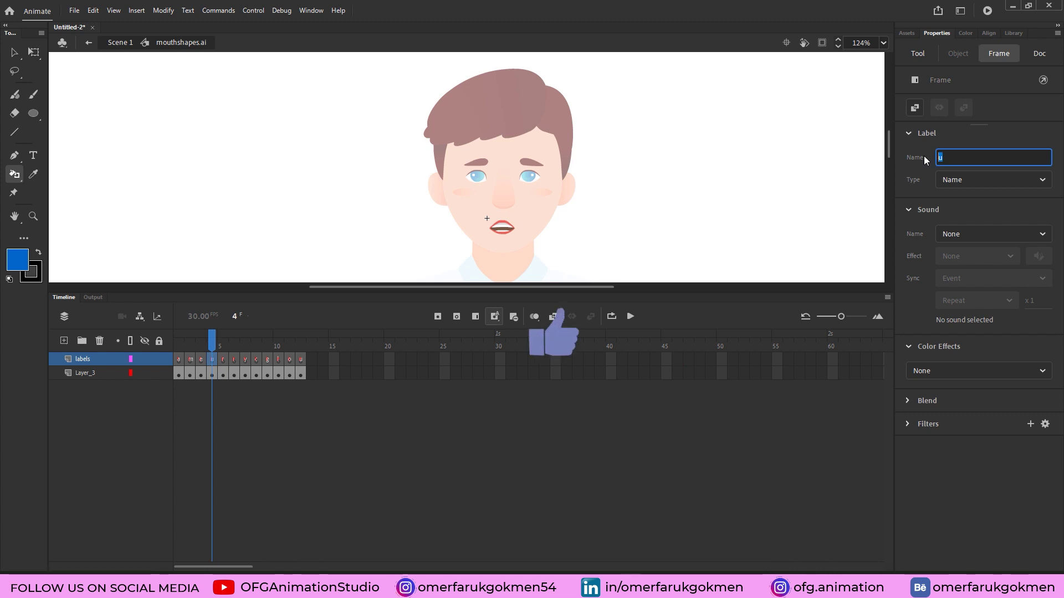
{"action": "type", "text": "v"}
{"action": "left_click_drag", "start_coordinate": [245, 340], "coordinate": [185, 343]}
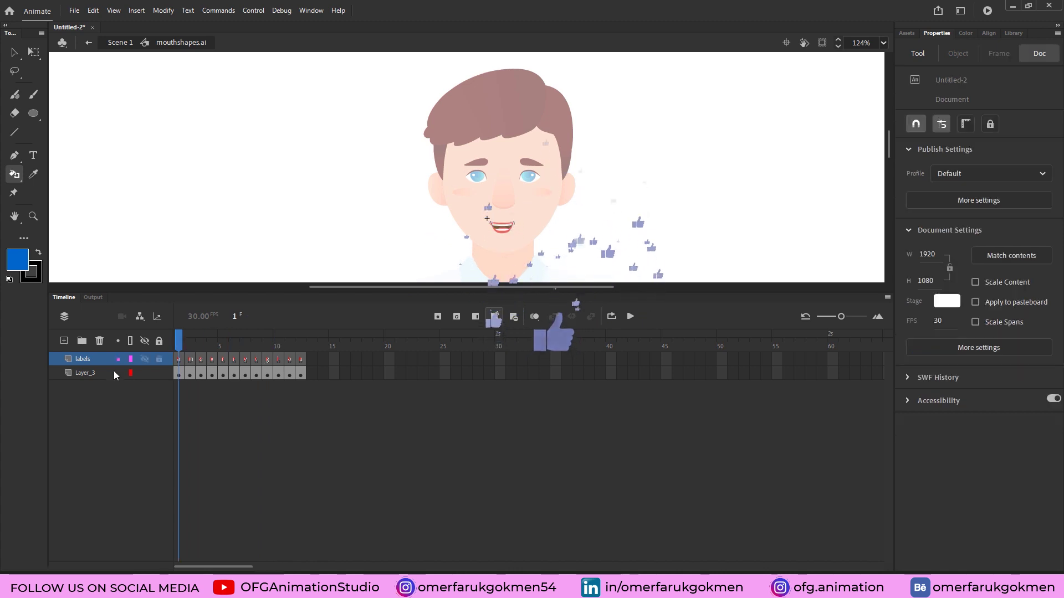
- Add a new layer above labels and name it audio
{"action": "left_click", "coordinate": [64, 341]}
{"action": "double_click", "coordinate": [84, 359]}
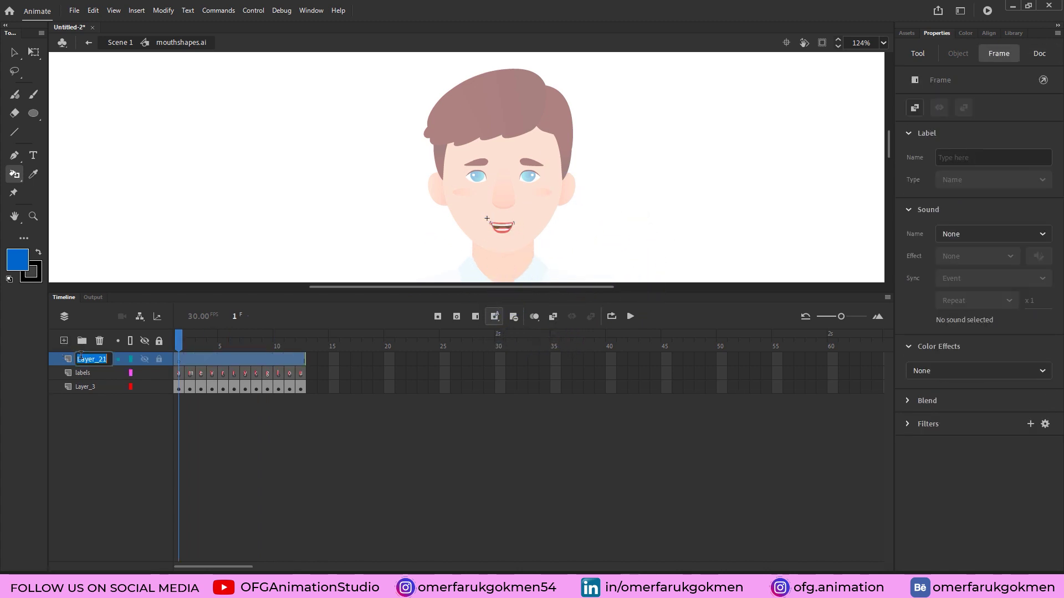
{"action": "type", "text": "audio"}
{"action": "key", "text": "Return"}
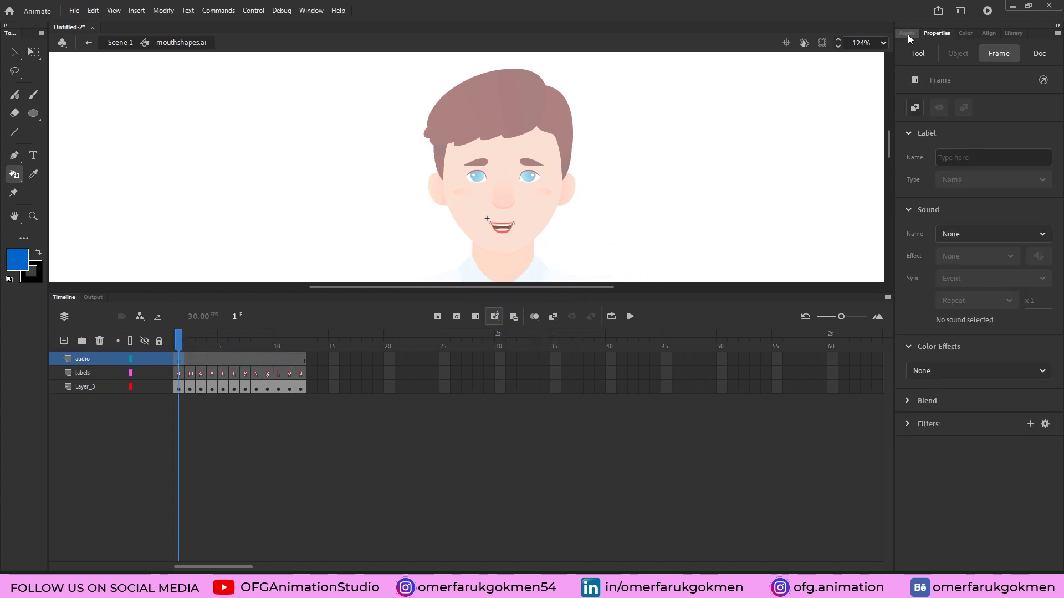
- Drag Kayit.wav from the Library onto the stage and enlarge the timeline panel
{"action": "left_click", "coordinate": [1009, 34]}
{"action": "left_click", "coordinate": [942, 209]}
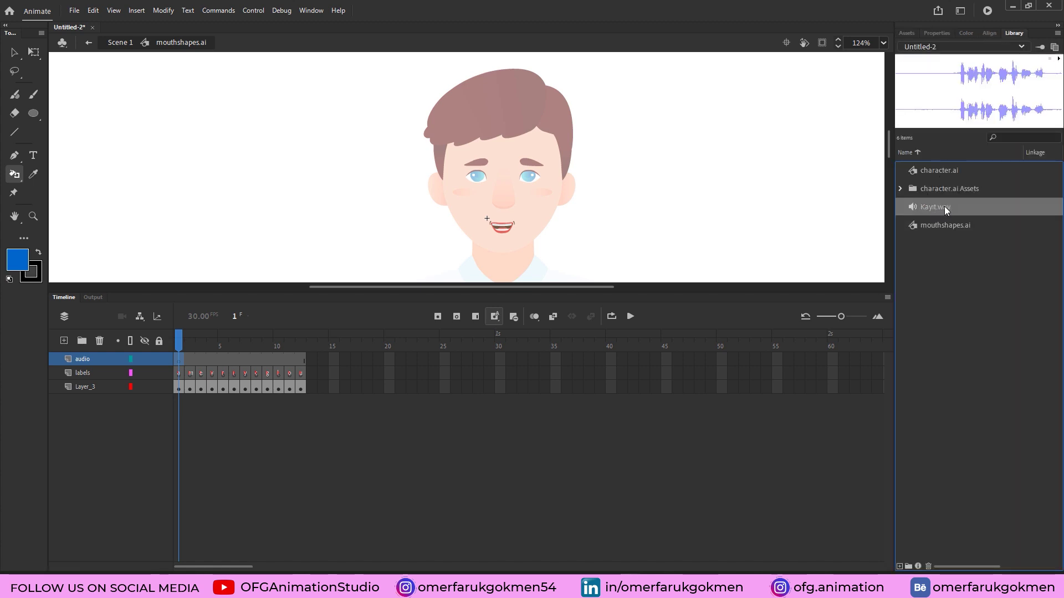
{"action": "left_click_drag", "start_coordinate": [944, 206], "coordinate": [496, 191]}
{"action": "left_click_drag", "start_coordinate": [261, 295], "coordinate": [258, 364]}
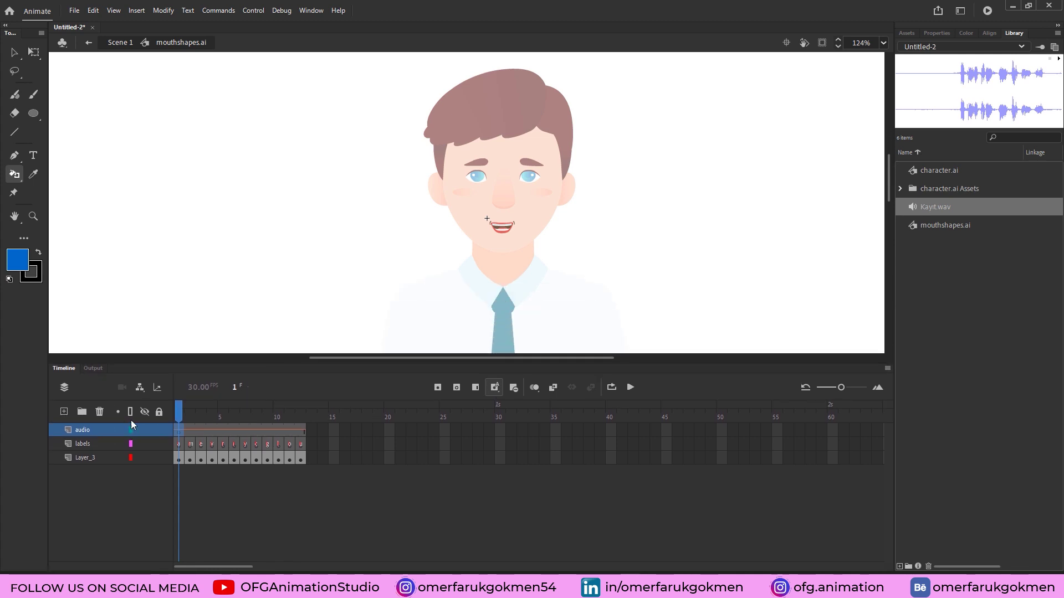
- Return to Scene 1 and add a new layer named audio
{"action": "left_click", "coordinate": [121, 43]}
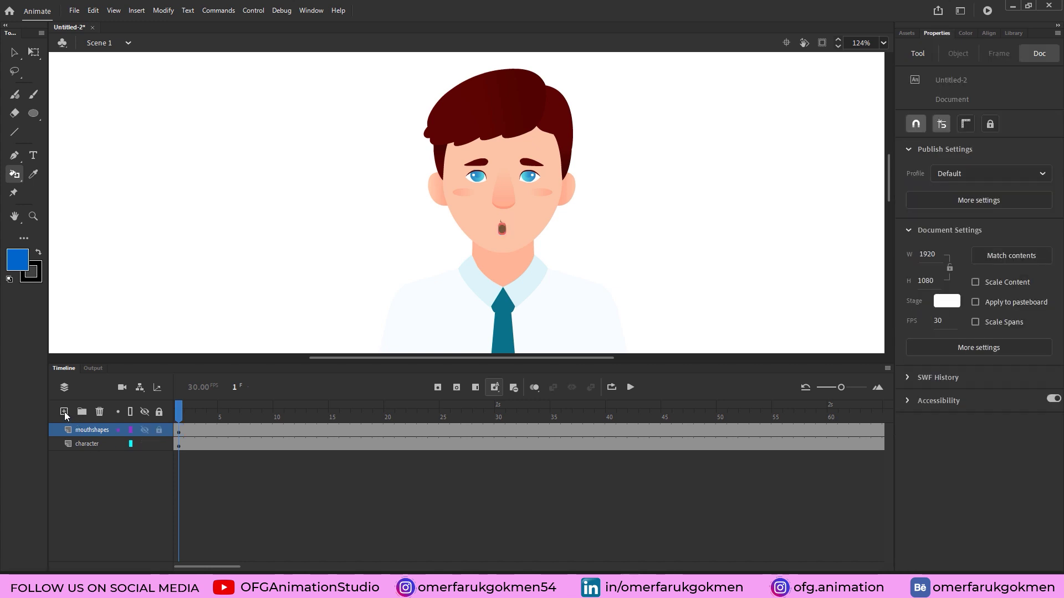
{"action": "left_click", "coordinate": [64, 412]}
{"action": "left_click", "coordinate": [96, 435]}
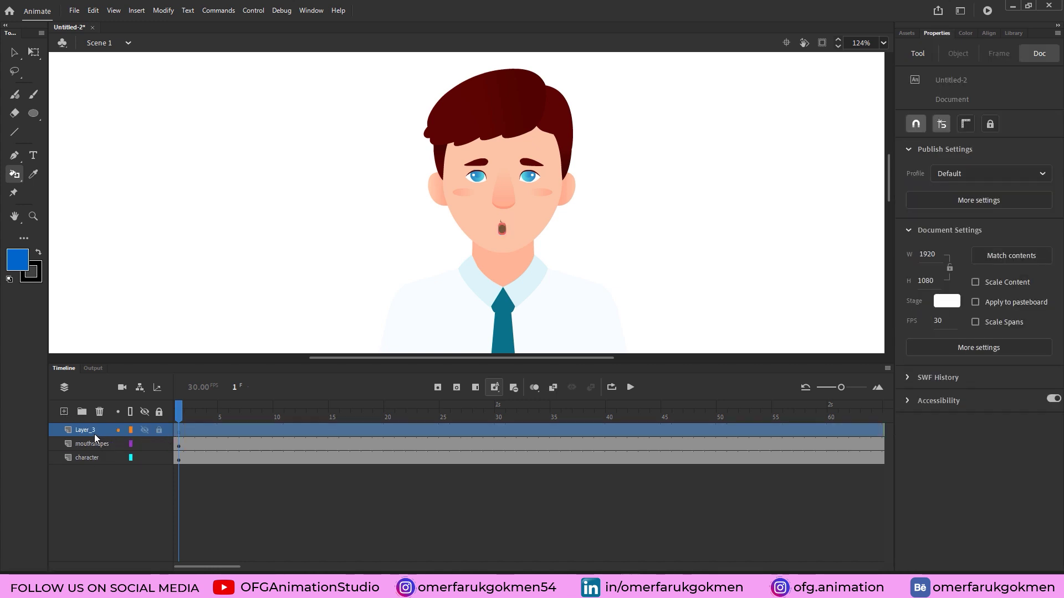
{"action": "double_click", "coordinate": [93, 432]}
{"action": "type", "text": "audi"}
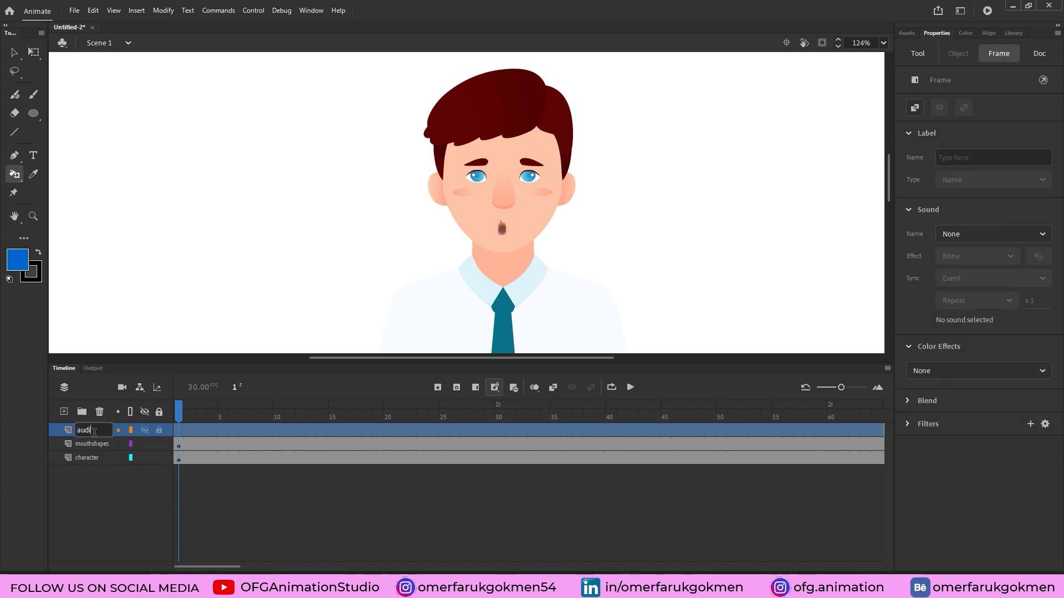
{"action": "type", "text": "o"}
{"action": "key", "text": "Return"}
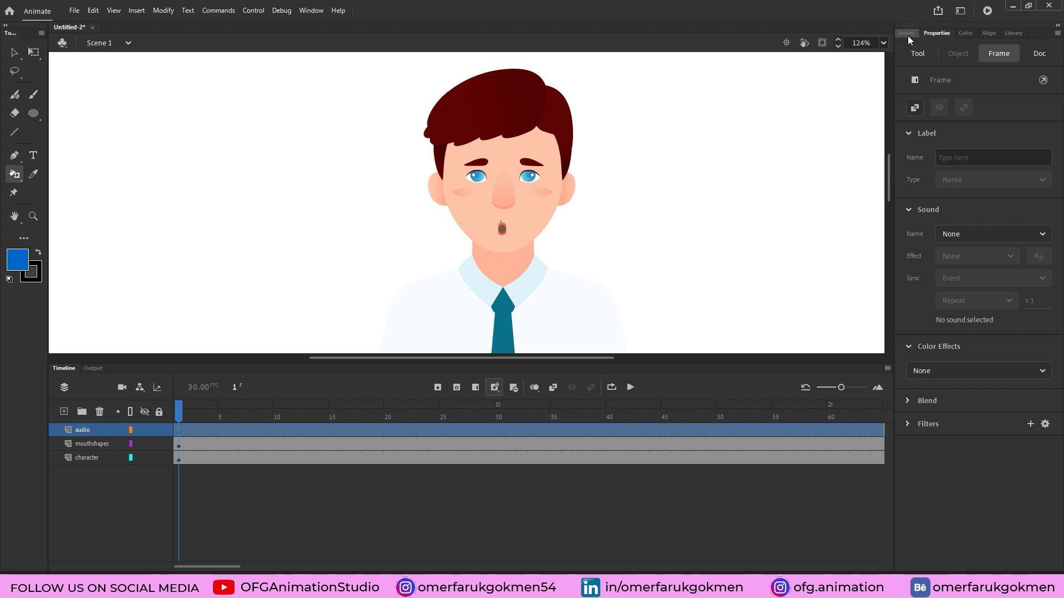
- Place Kayıt.wav from the Library on the audio layer, then select the mouth symbol
{"action": "left_click", "coordinate": [1014, 33]}
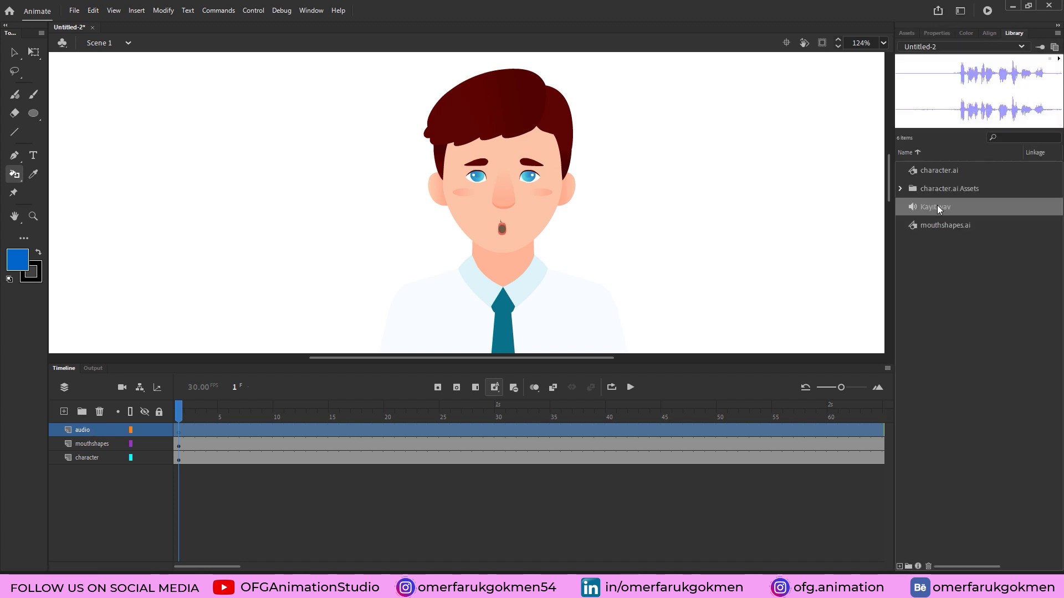
{"action": "left_click_drag", "start_coordinate": [899, 226], "coordinate": [535, 227]}
{"action": "left_click_drag", "start_coordinate": [484, 196], "coordinate": [493, 211]}
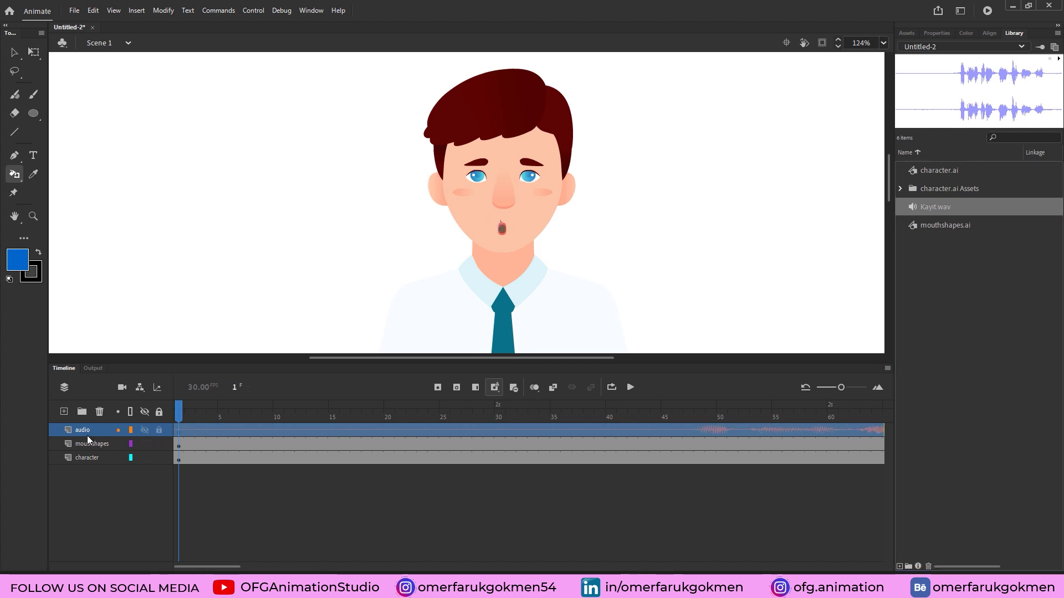
{"action": "left_click", "coordinate": [126, 444]}
{"action": "left_click", "coordinate": [178, 446]}
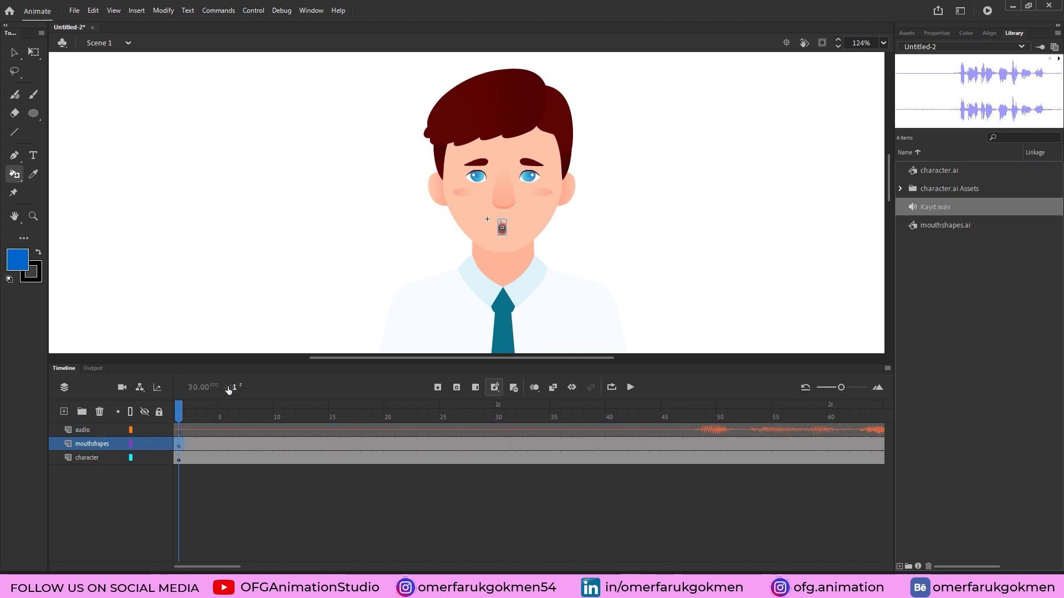
- Open Lip Syncing and assign Neutral to 2 m, Ah to 1 a, D to 5 r, Ee to 3 e
{"action": "left_click", "coordinate": [937, 34]}
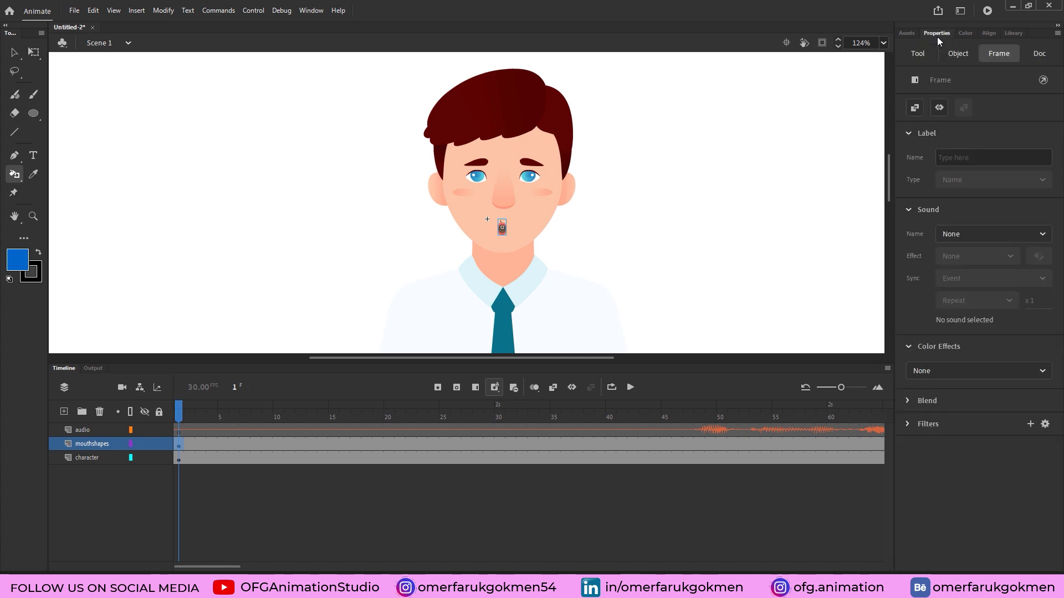
{"action": "left_click", "coordinate": [964, 55]}
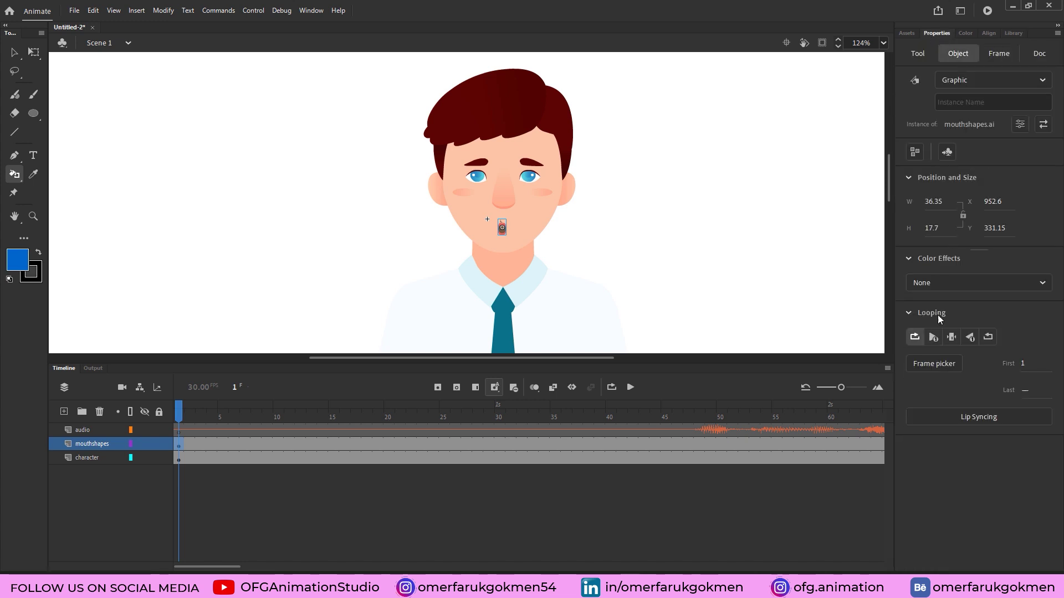
{"action": "left_click", "coordinate": [964, 420]}
{"action": "left_click", "coordinate": [465, 238]}
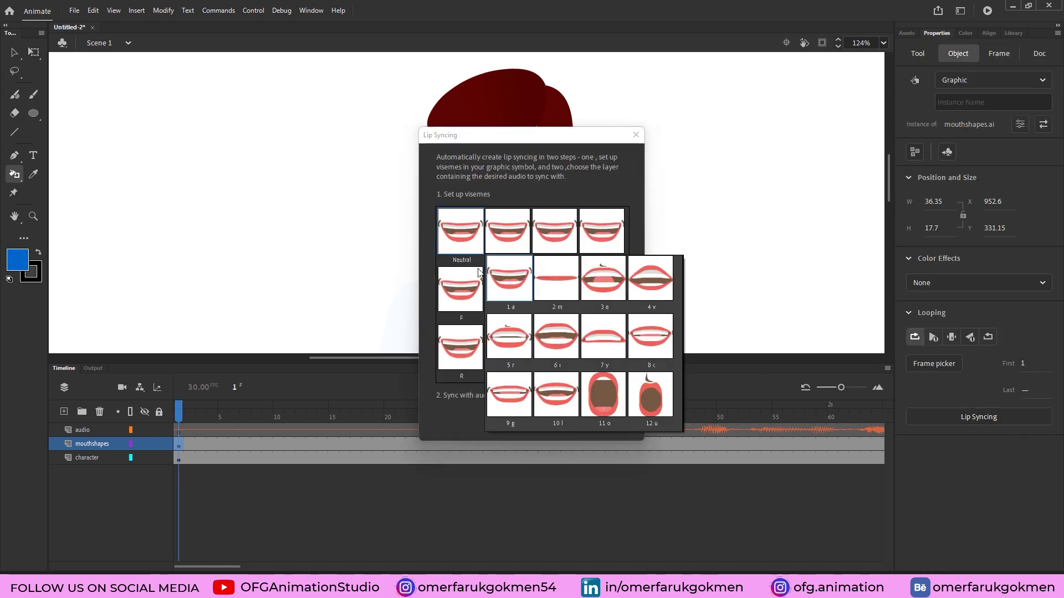
{"action": "left_click", "coordinate": [561, 286]}
{"action": "left_click", "coordinate": [507, 240]}
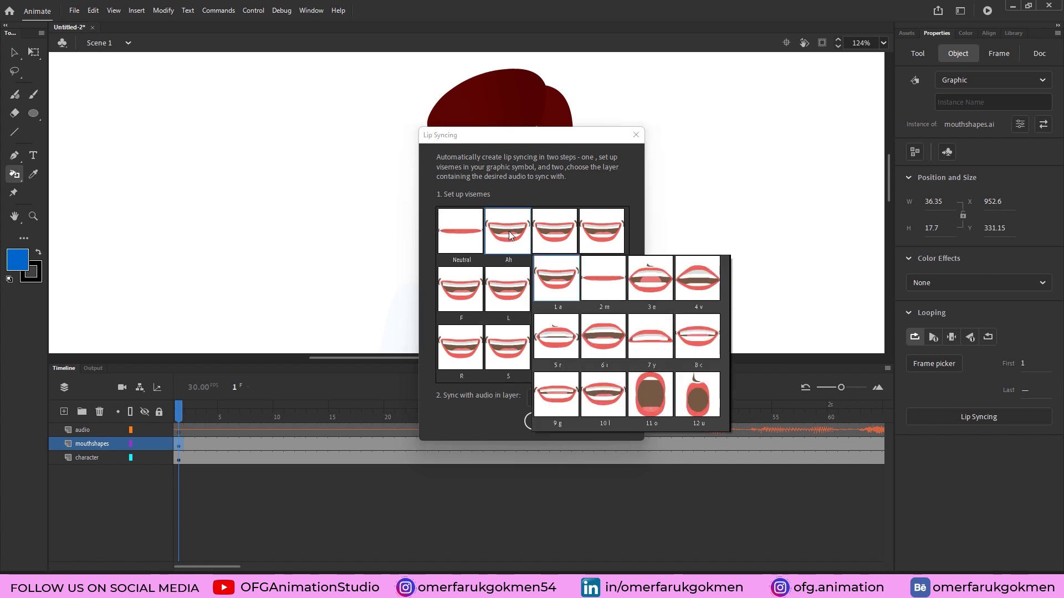
{"action": "left_click", "coordinate": [558, 288]}
{"action": "left_click", "coordinate": [556, 242]}
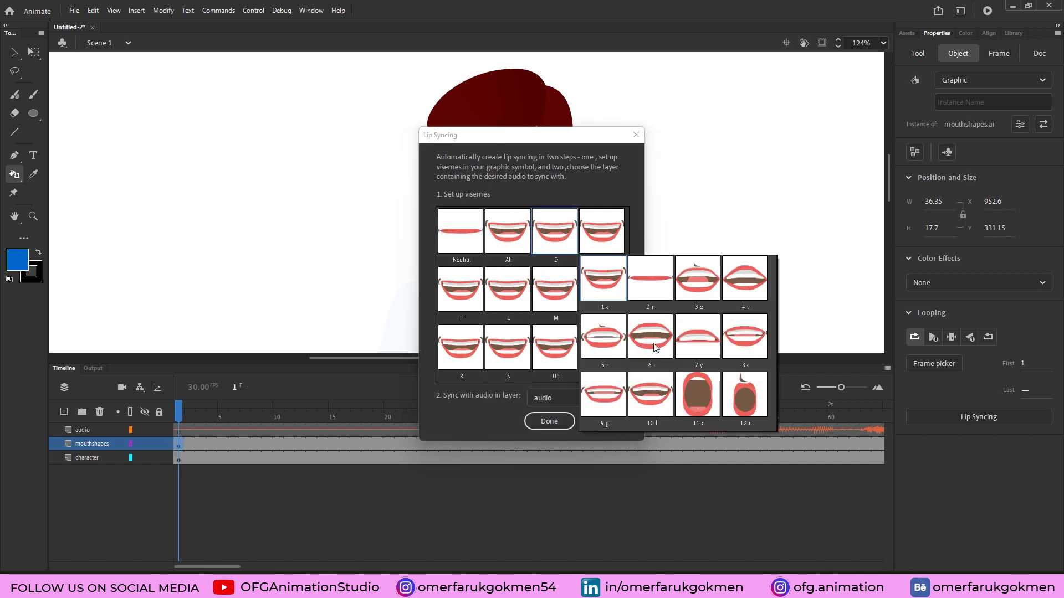
{"action": "left_click", "coordinate": [604, 332]}
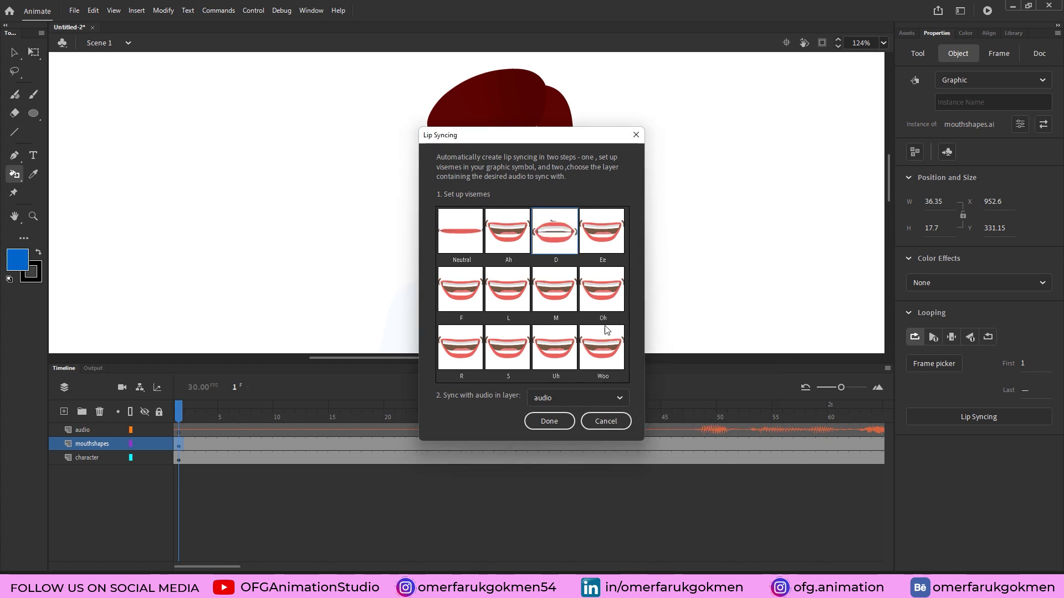
{"action": "left_click", "coordinate": [602, 225]}
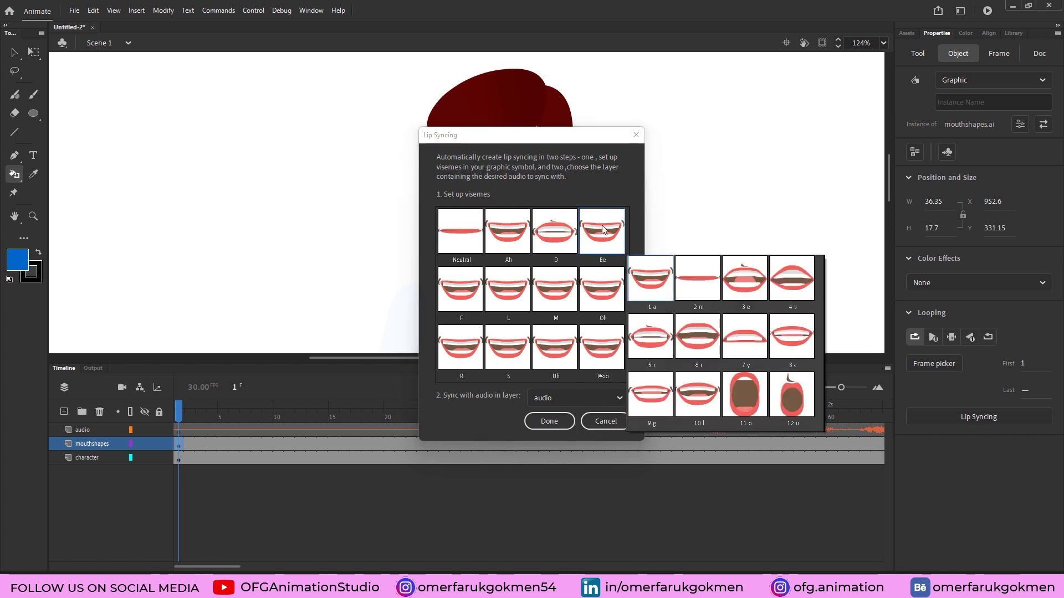
{"action": "left_click", "coordinate": [747, 282]}
- Assign F to 7 y, L to 8 c, M to 2 m, and a shape to Oh
{"action": "left_click", "coordinate": [463, 303]}
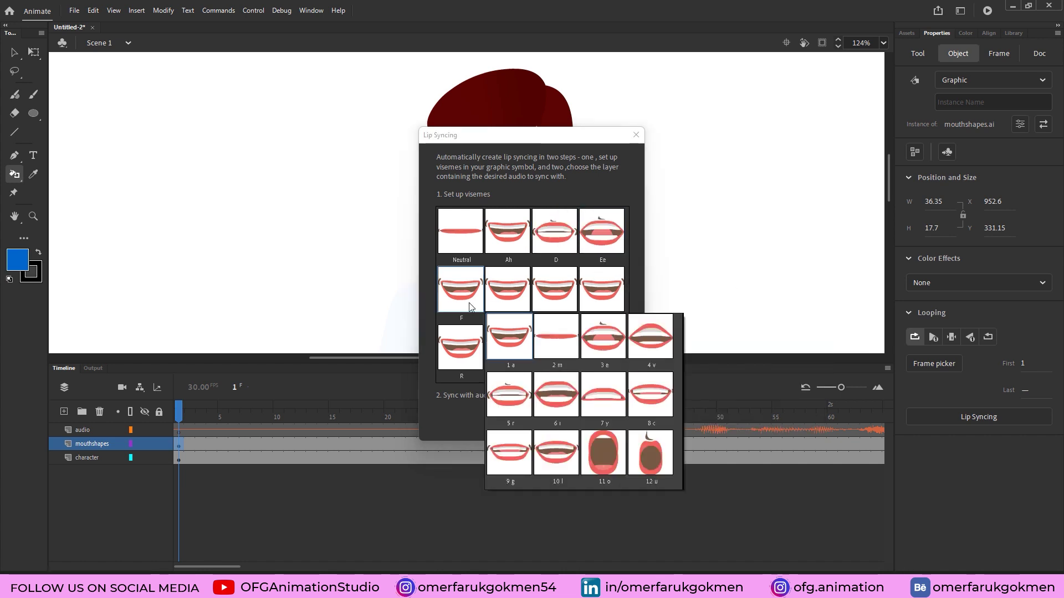
{"action": "left_click", "coordinate": [603, 394]}
{"action": "left_click", "coordinate": [524, 304]}
{"action": "left_click", "coordinate": [682, 390]}
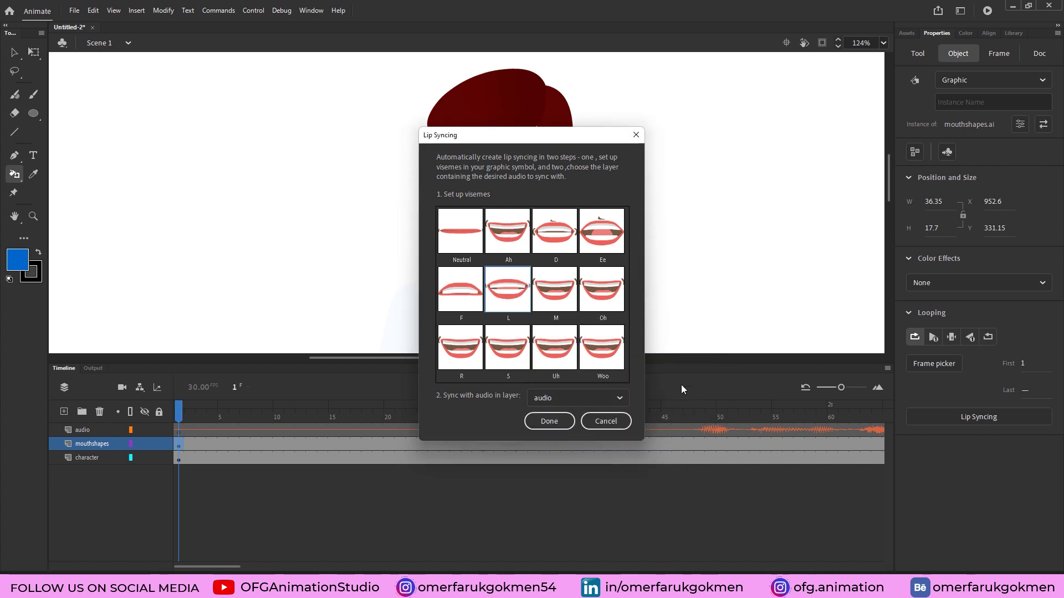
{"action": "left_click", "coordinate": [556, 297]}
{"action": "left_click", "coordinate": [636, 350]}
{"action": "left_click", "coordinate": [592, 299]}
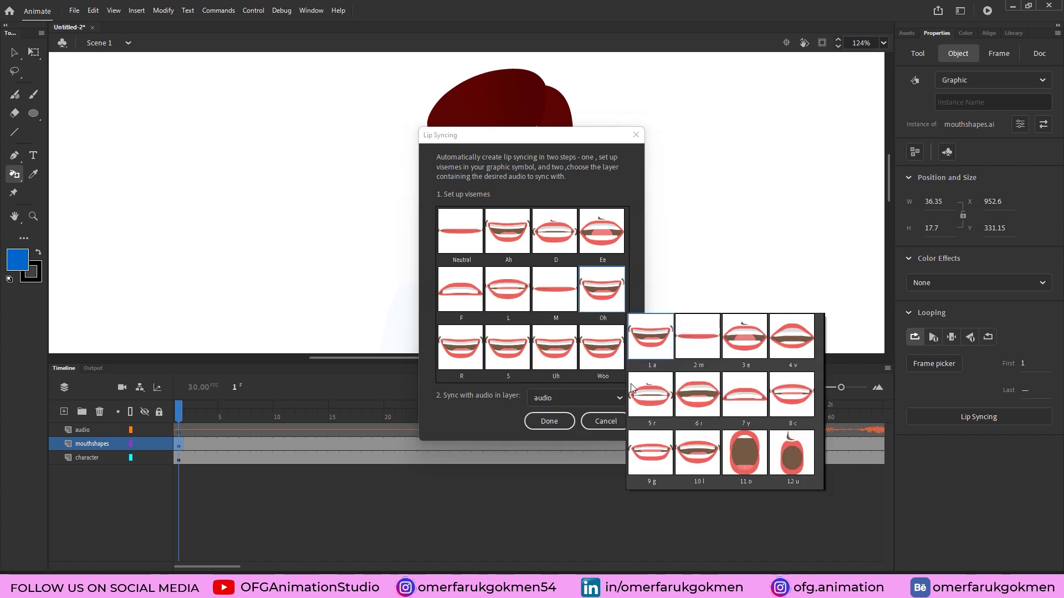
{"action": "left_click", "coordinate": [647, 428]}
- Assign shapes to R and S, Uh to 11 o, and Woo to 12 u
{"action": "left_click", "coordinate": [481, 359]}
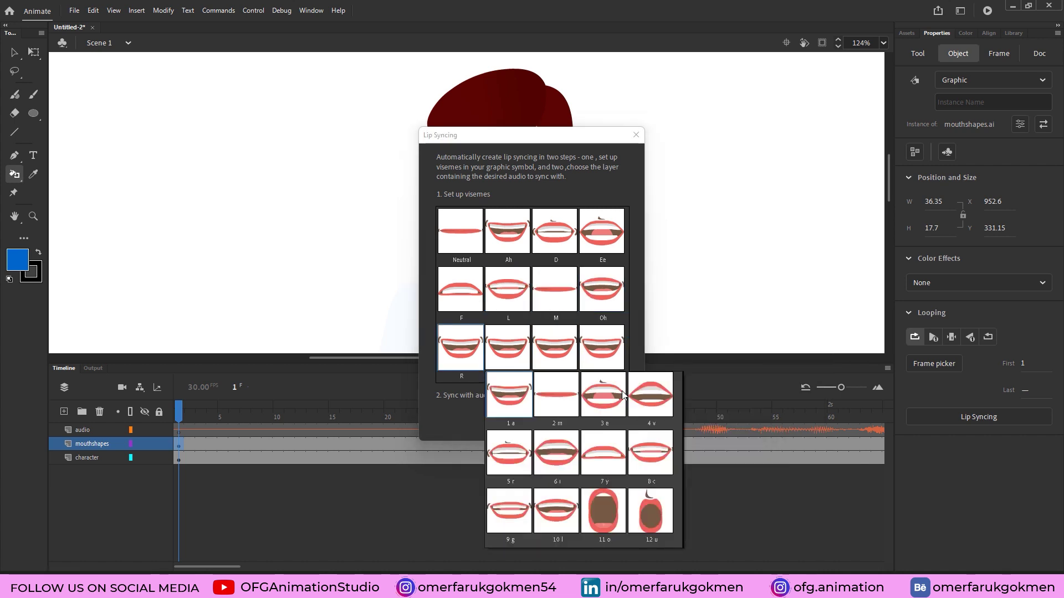
{"action": "left_click", "coordinate": [609, 398]}
{"action": "left_click", "coordinate": [513, 358]}
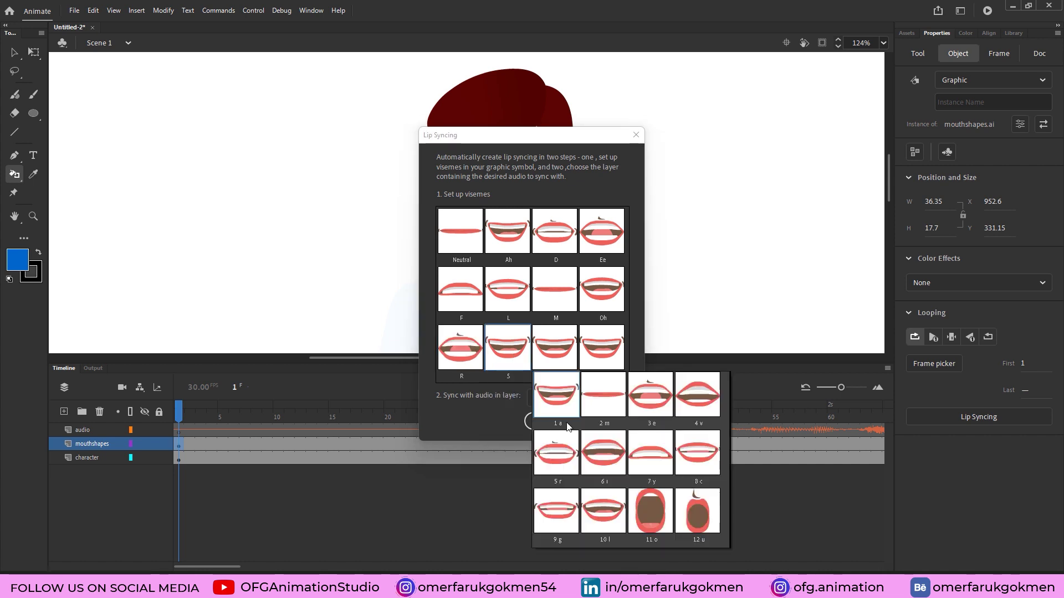
{"action": "left_click", "coordinate": [569, 454]}
{"action": "left_click", "coordinate": [558, 364]}
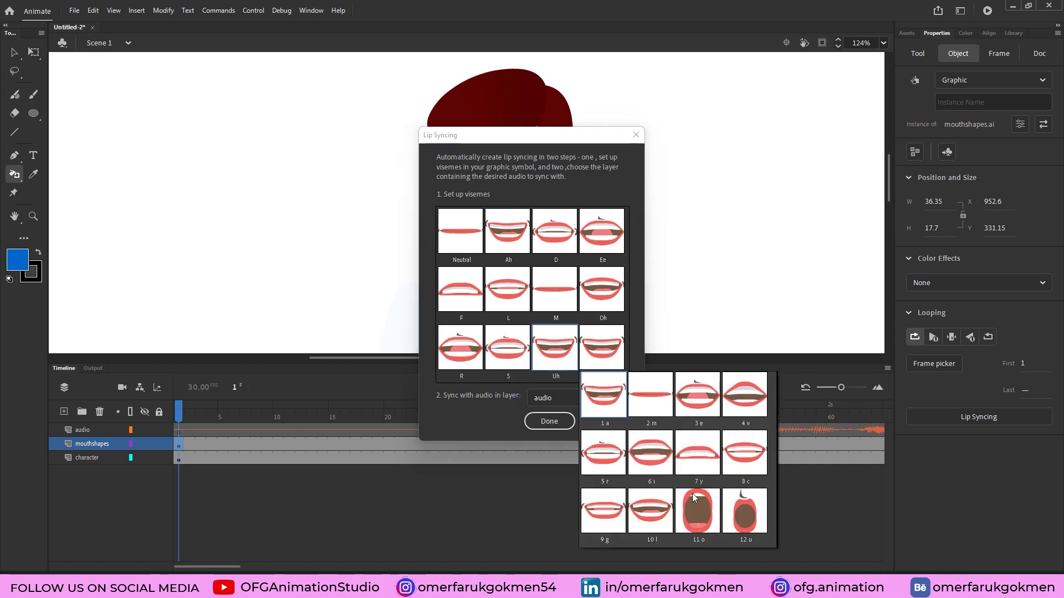
{"action": "left_click", "coordinate": [707, 507]}
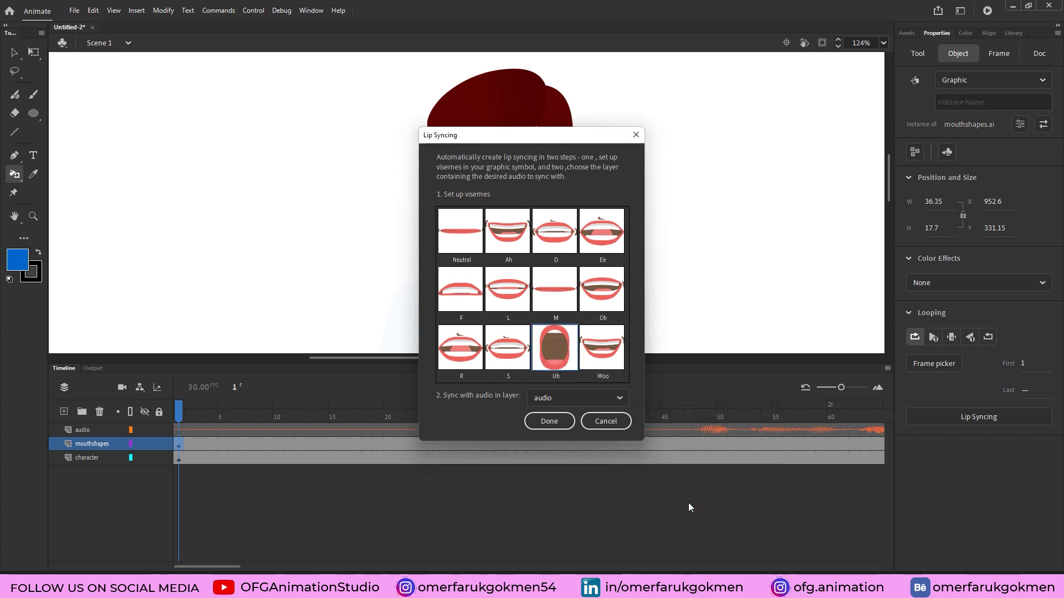
{"action": "left_click", "coordinate": [608, 359]}
{"action": "left_click", "coordinate": [741, 508]}
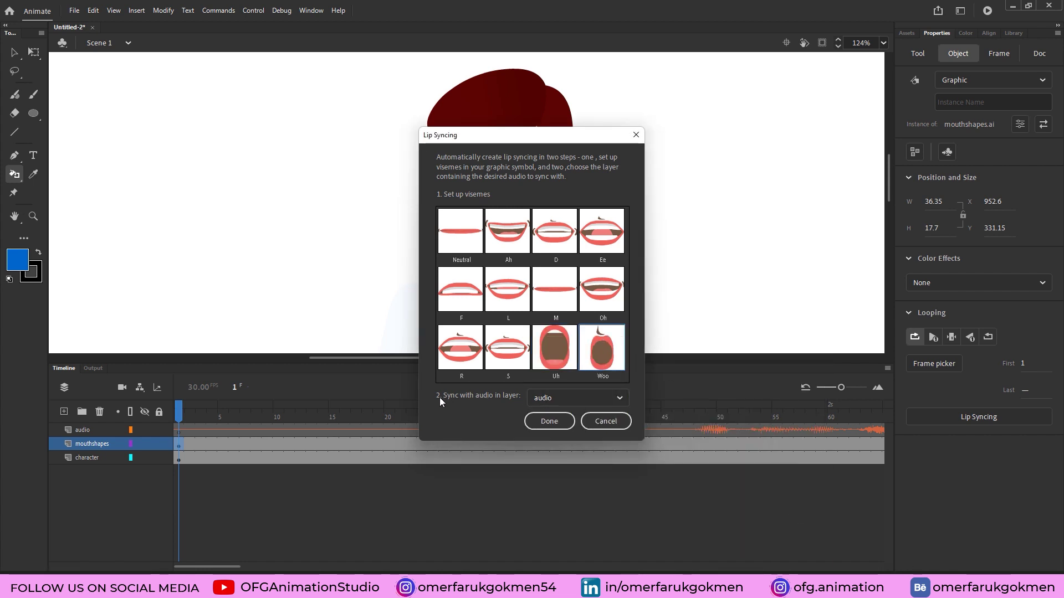
- Sync with the audio layer and generate the viseme keyframes
{"action": "left_click", "coordinate": [555, 398]}
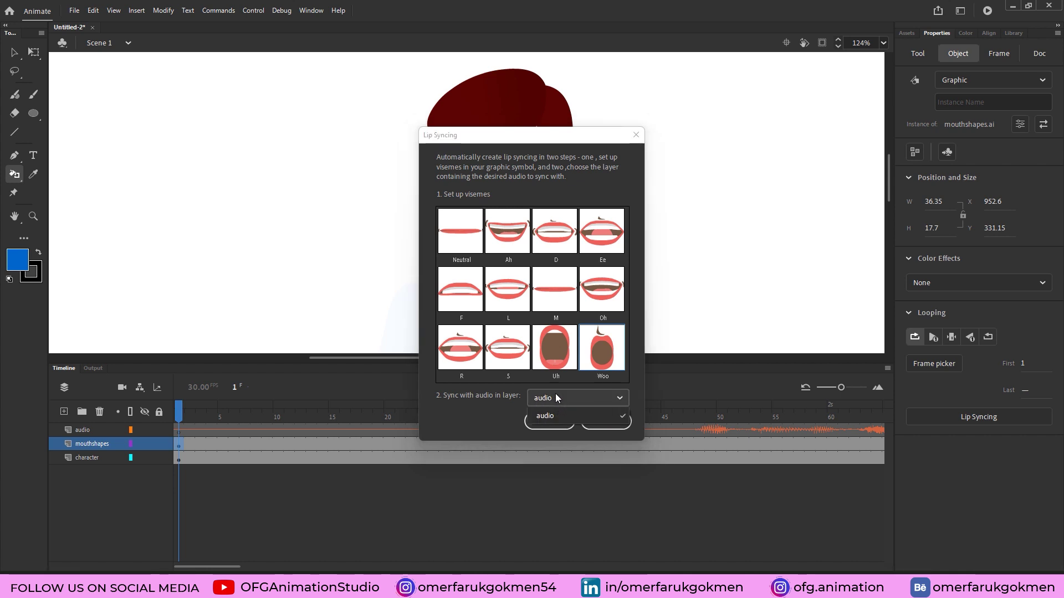
{"action": "left_click", "coordinate": [553, 417]}
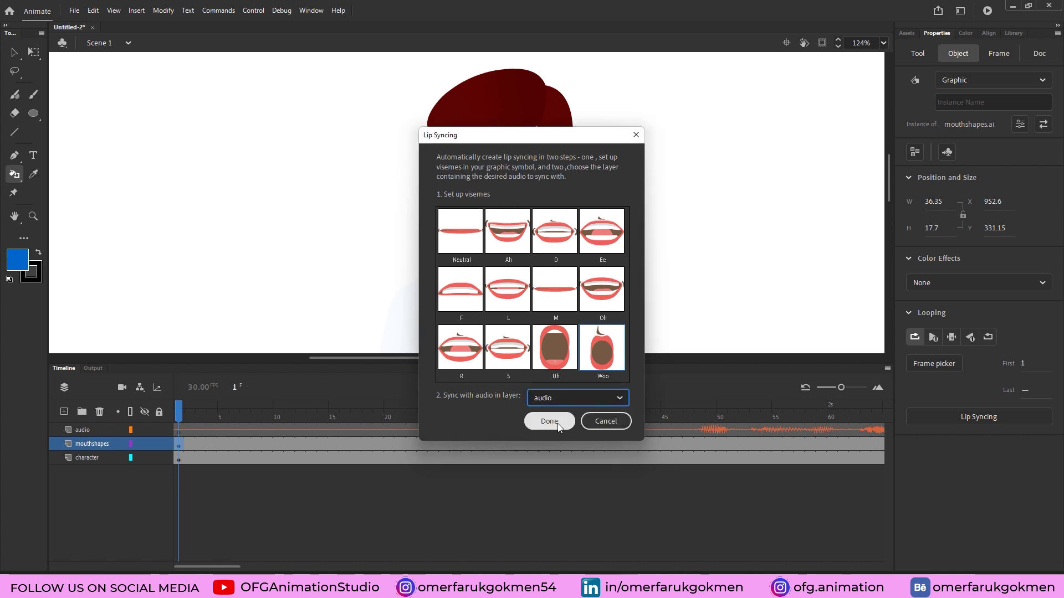
{"action": "left_click", "coordinate": [550, 421]}
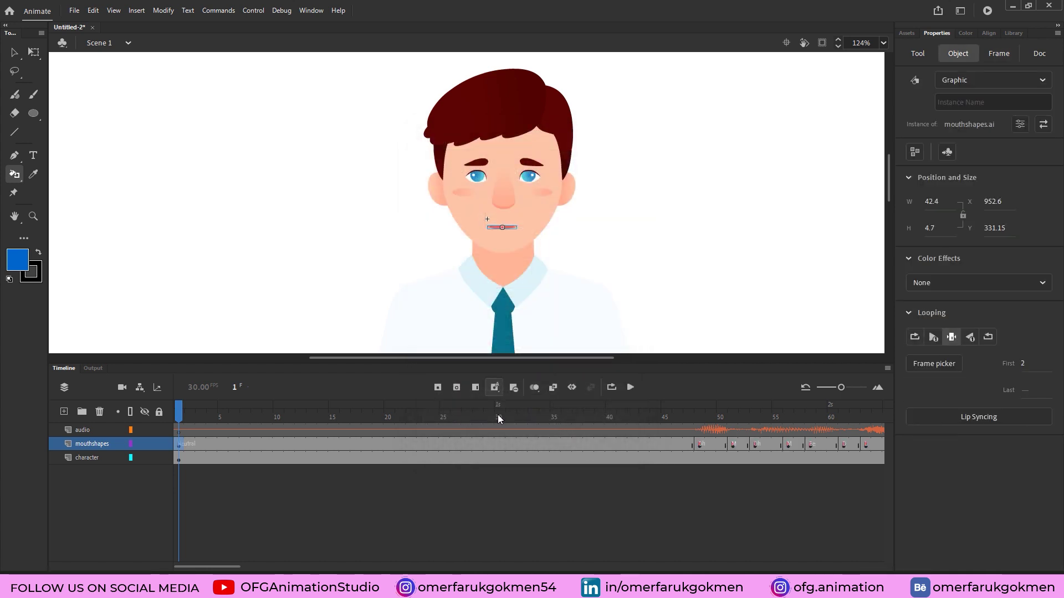
{"action": "left_click_drag", "start_coordinate": [840, 393], "coordinate": [829, 393]}
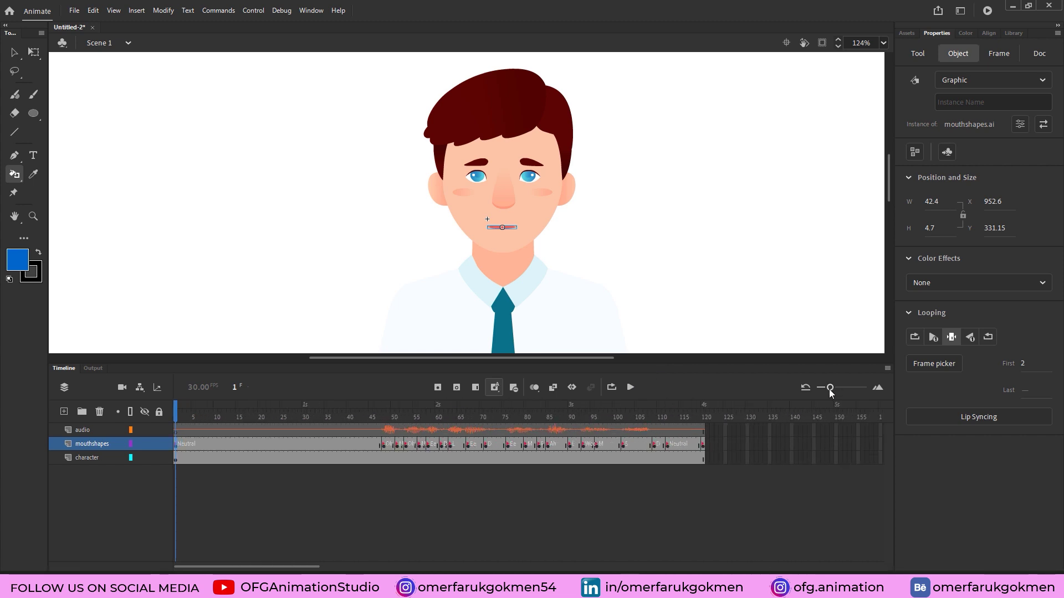
{"action": "key", "text": "ctrl+Return"}
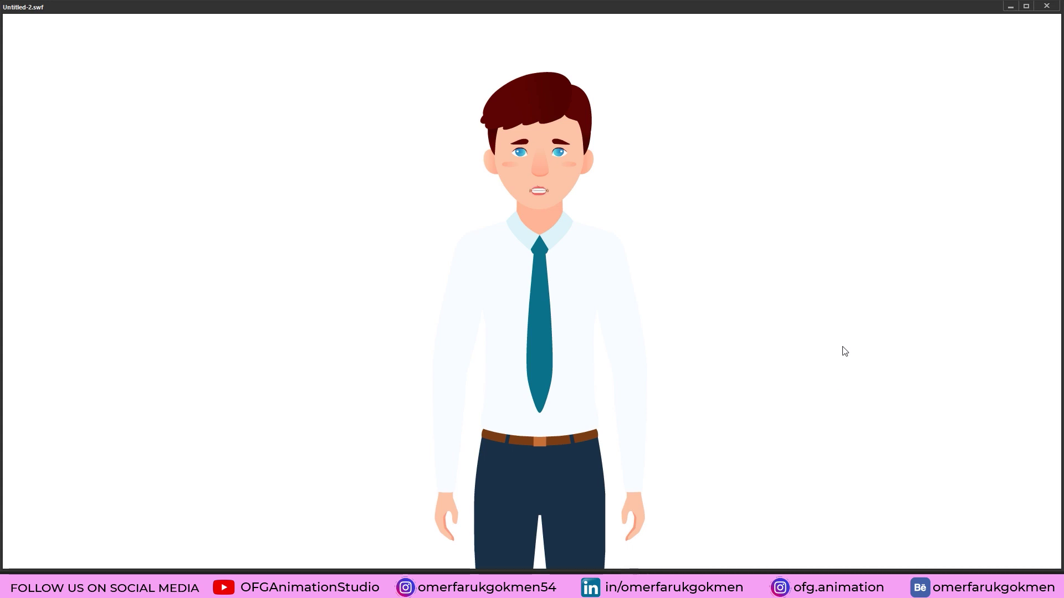
{"action": "key", "text": "ctrl+w"}
{"action": "left_click_drag", "start_coordinate": [331, 420], "coordinate": [273, 421]}
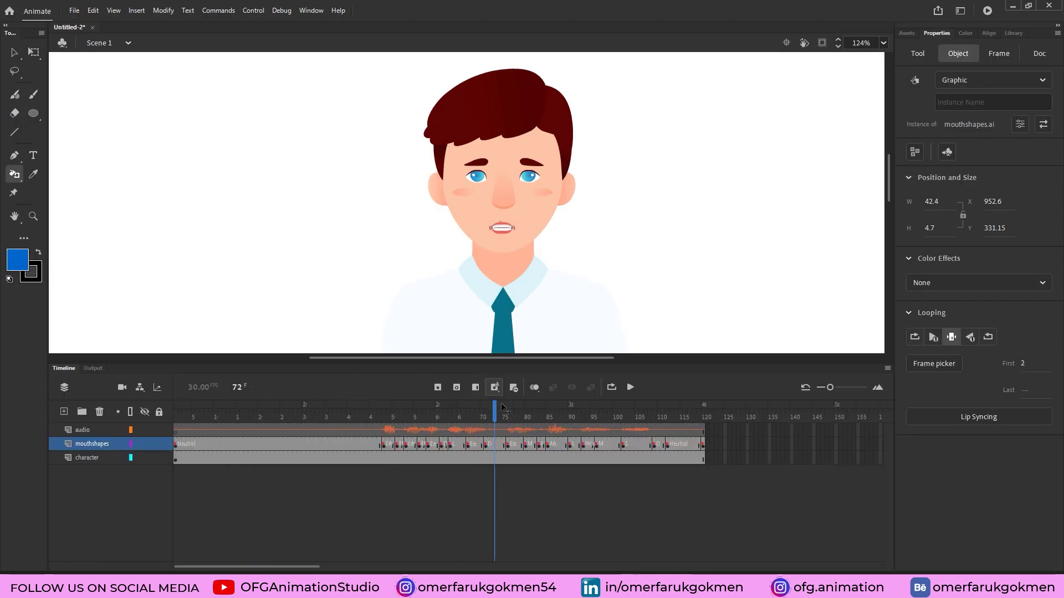
{"action": "left_click_drag", "start_coordinate": [502, 408], "coordinate": [583, 408]}
{"action": "left_click_drag", "start_coordinate": [650, 405], "coordinate": [359, 438]}
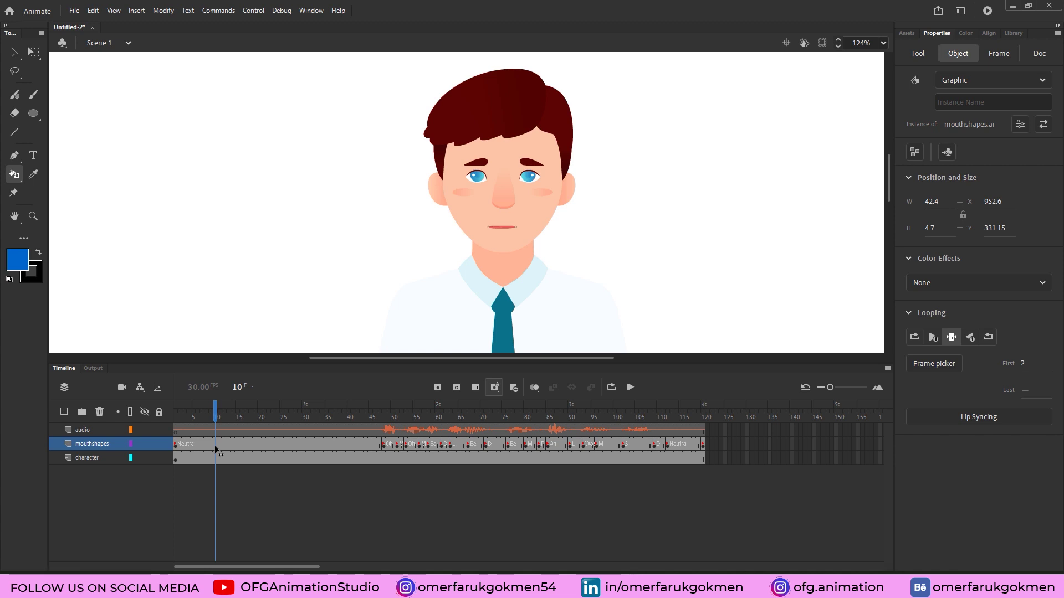
{"action": "key", "text": "ctrl+shift+a"}
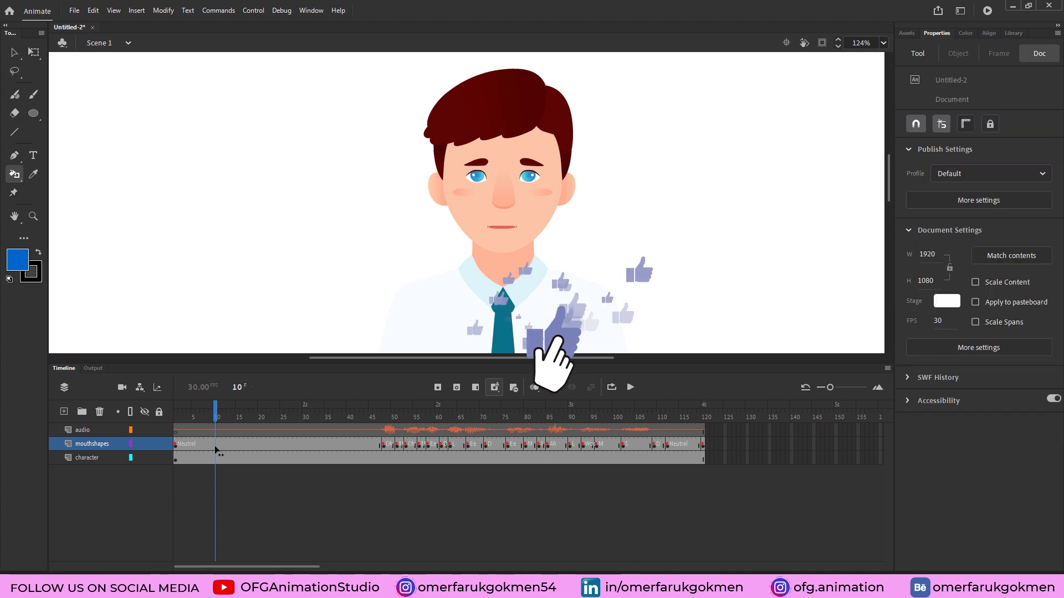